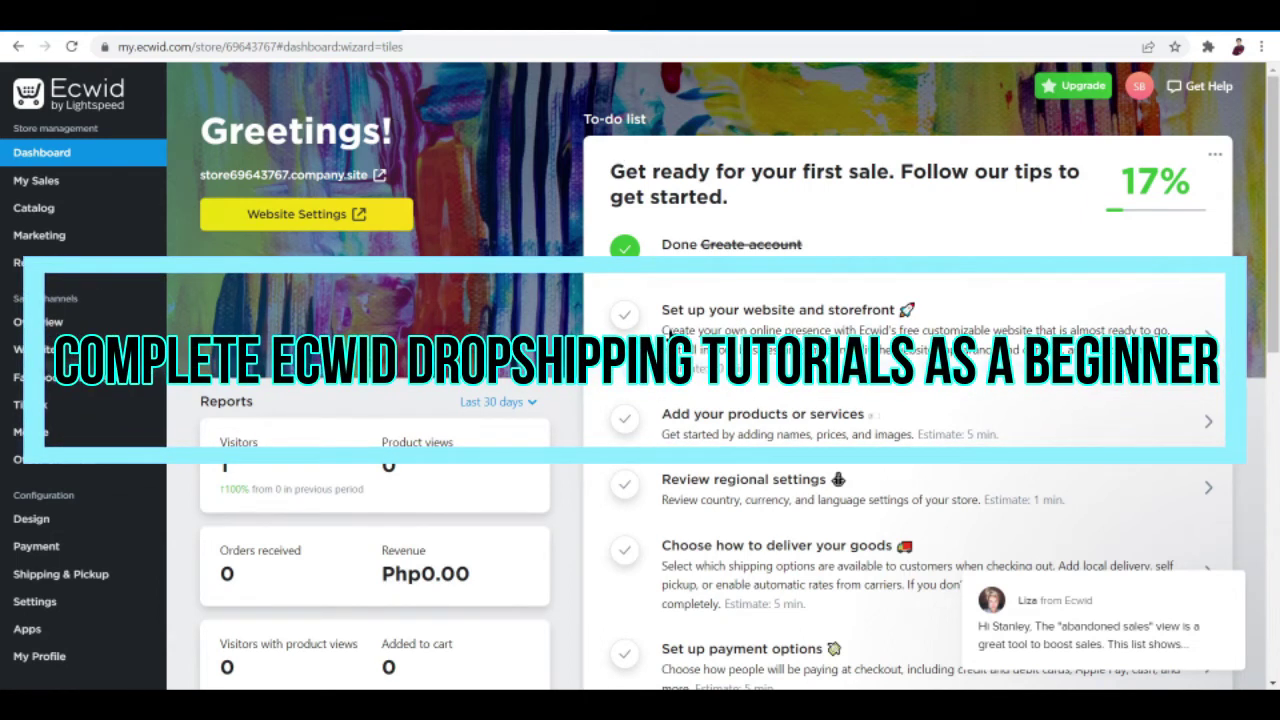
Step: Scroll through the dashboard to-do list, 17% complete with only account creation done
scroll(640, 375, "down", 2)
scroll(640, 375, "up", 2)
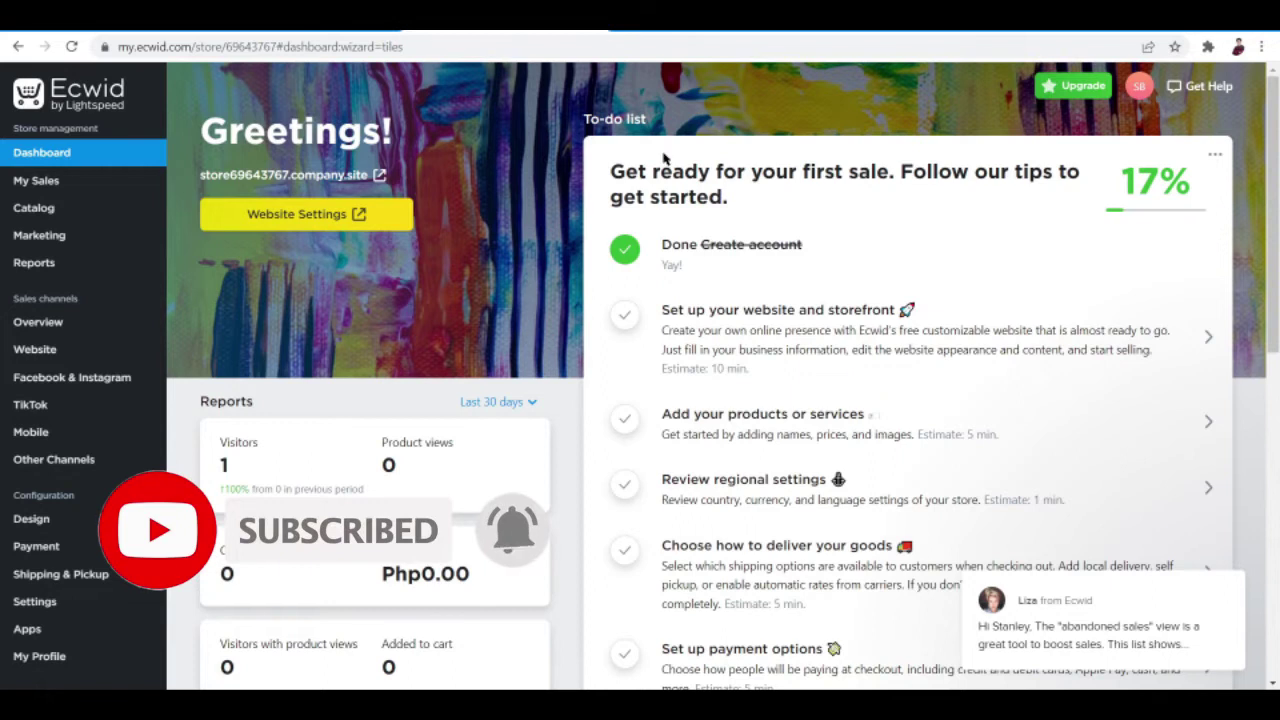
scroll(664, 155, "down", 1)
scroll(662, 152, "down", 1)
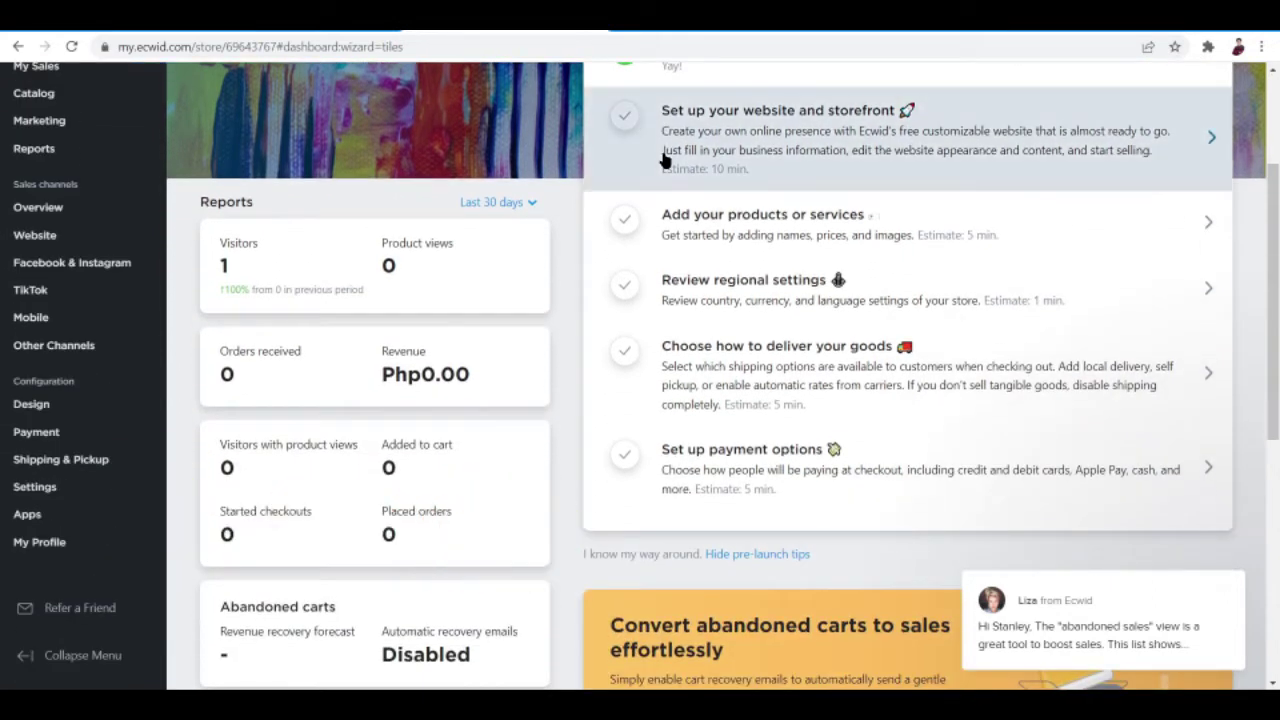
scroll(665, 155, "up", 2)
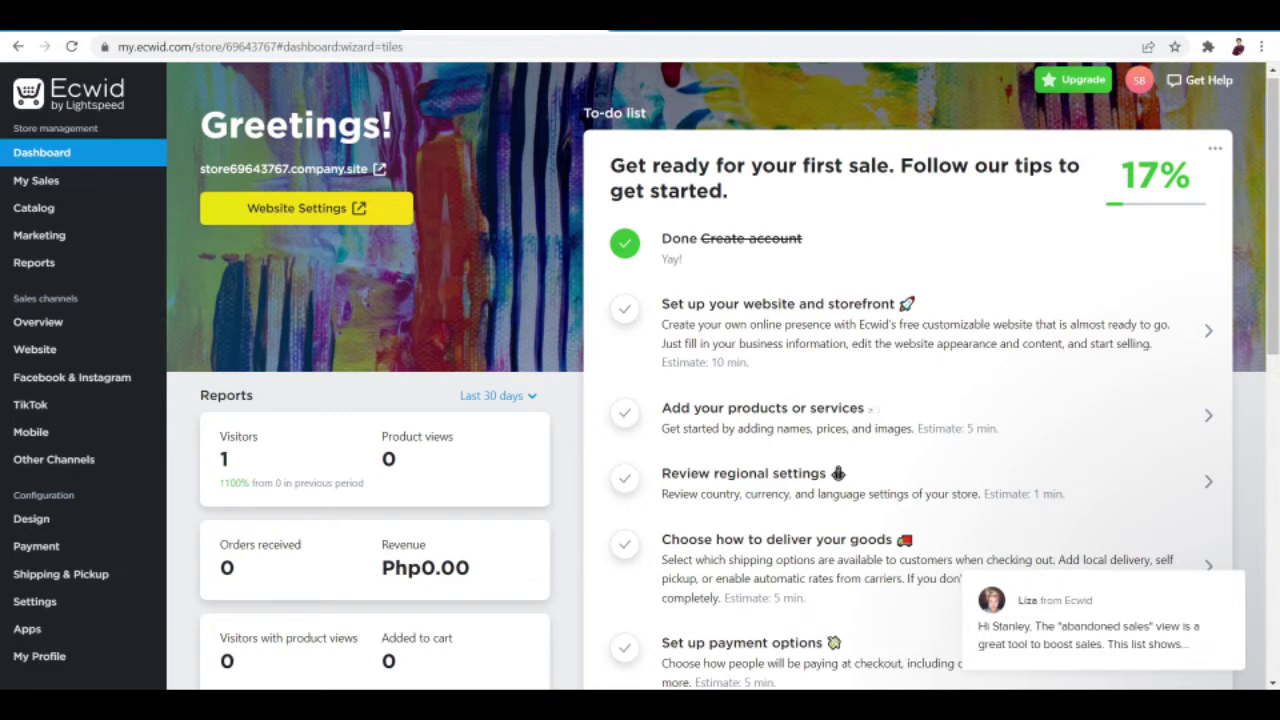
Step: Open Catalog > Products, start a new product and browse the empty product form
left_click(68, 216)
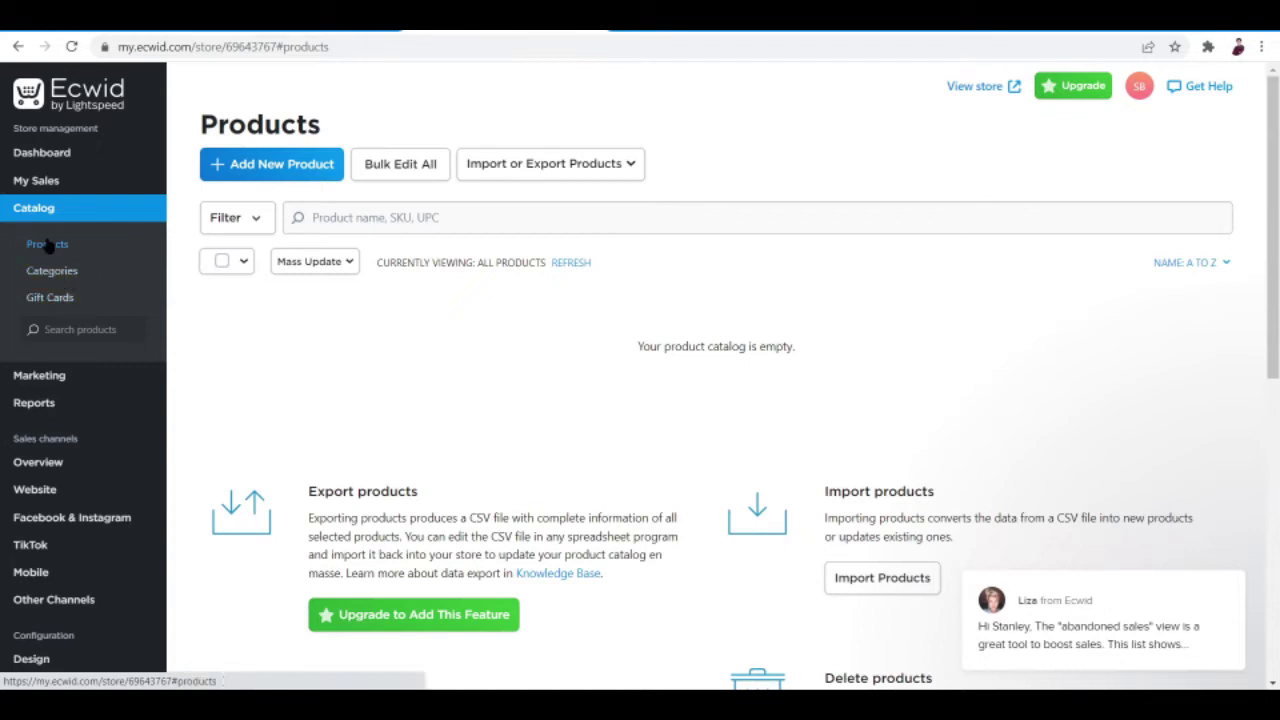
left_click(266, 168)
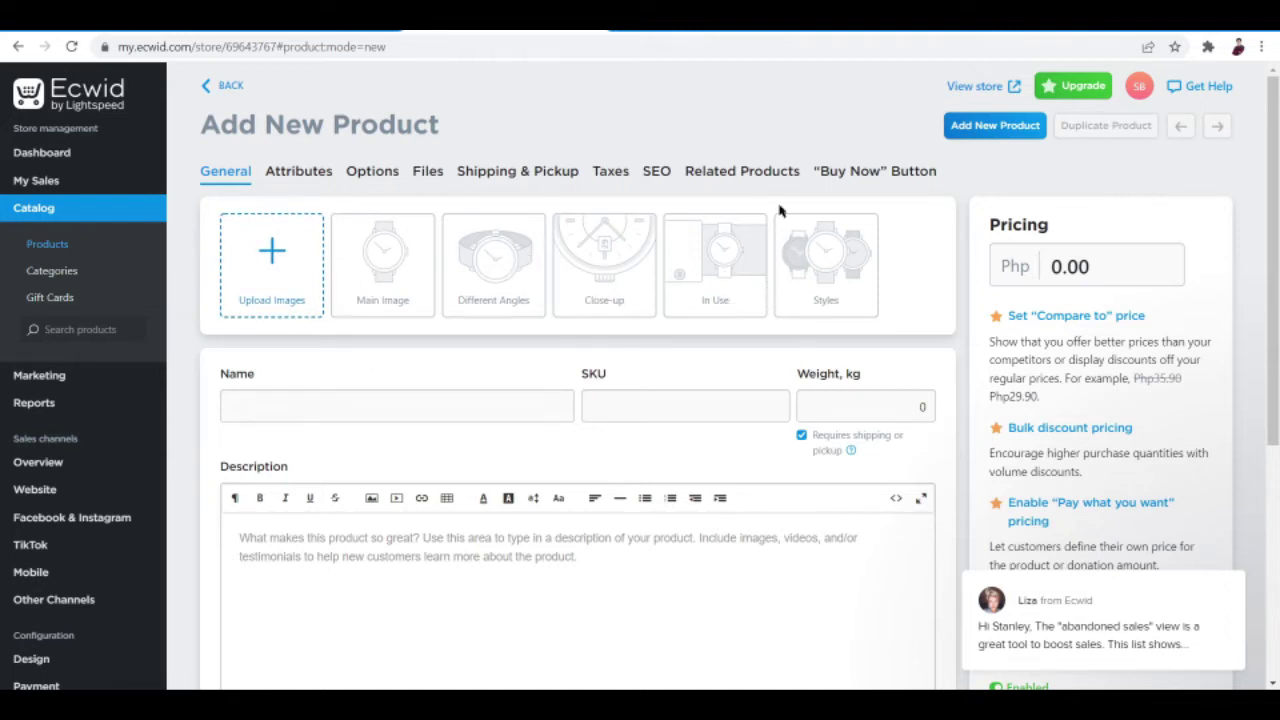
scroll(910, 268, "down", 4)
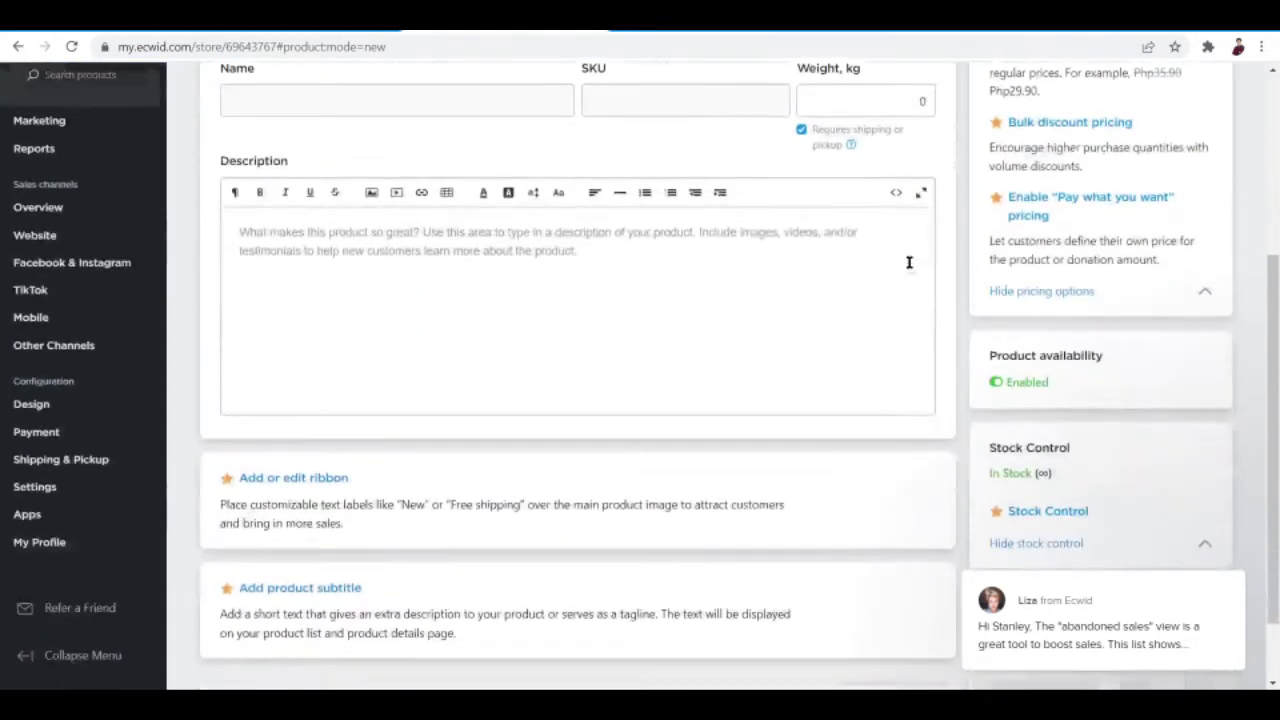
scroll(910, 262, "up", 4)
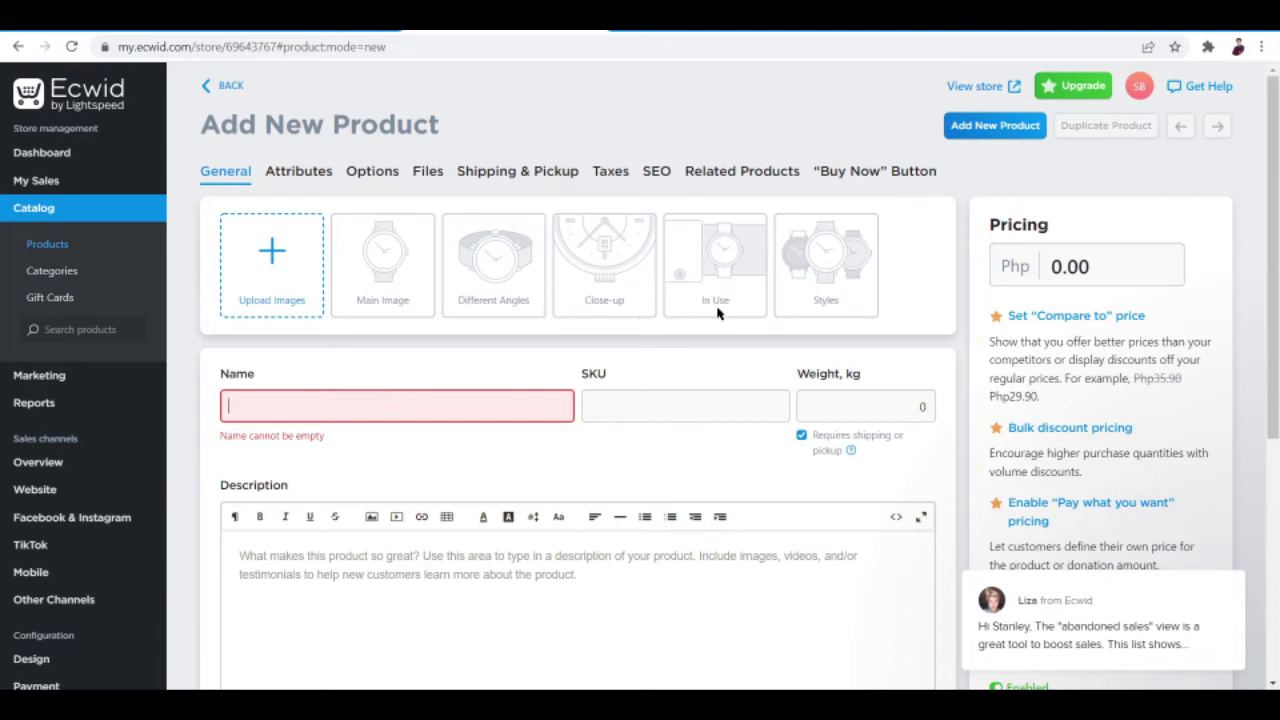
scroll(566, 384, "down", 4)
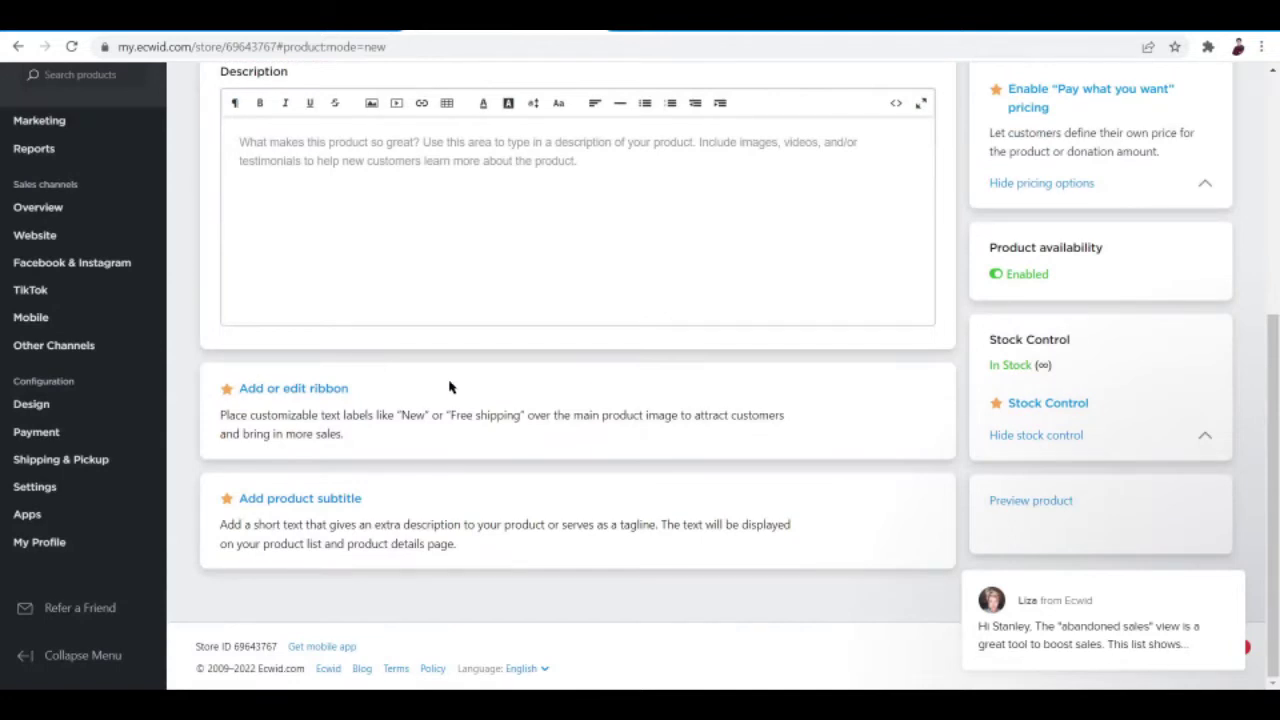
scroll(449, 387, "up", 4)
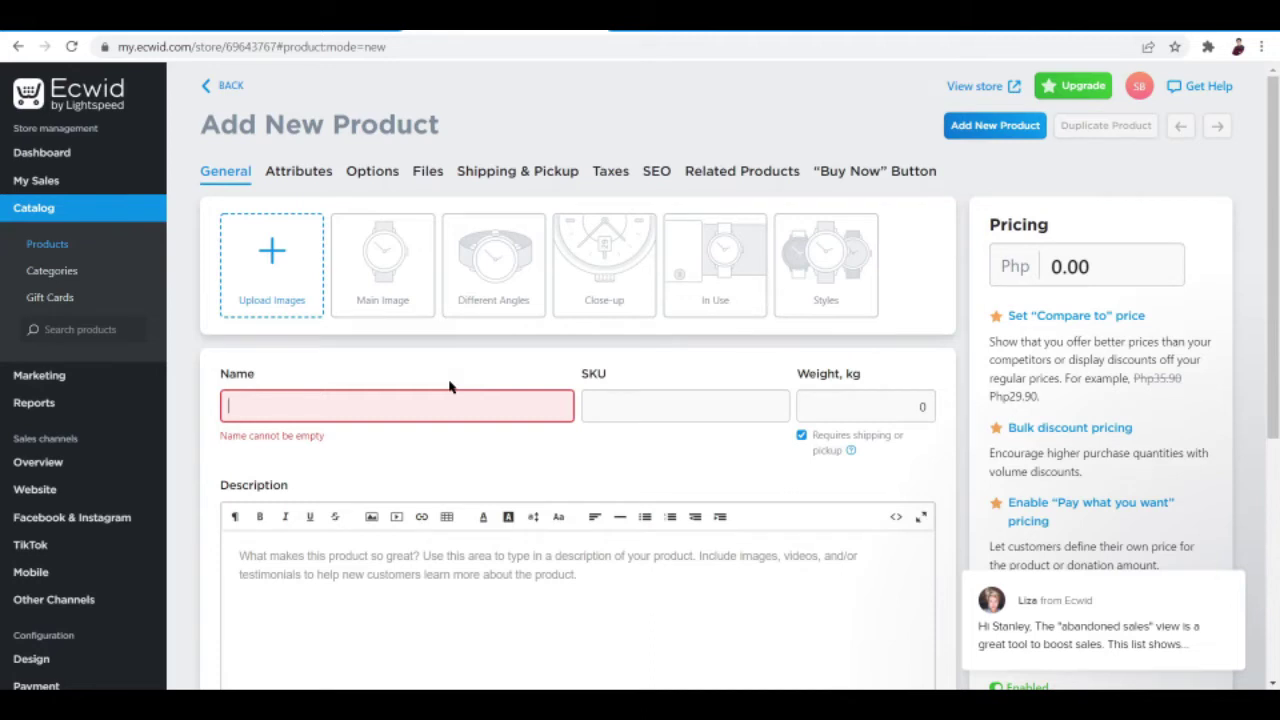
Step: View the browser's installed extensions list, then close it
left_click(1208, 47)
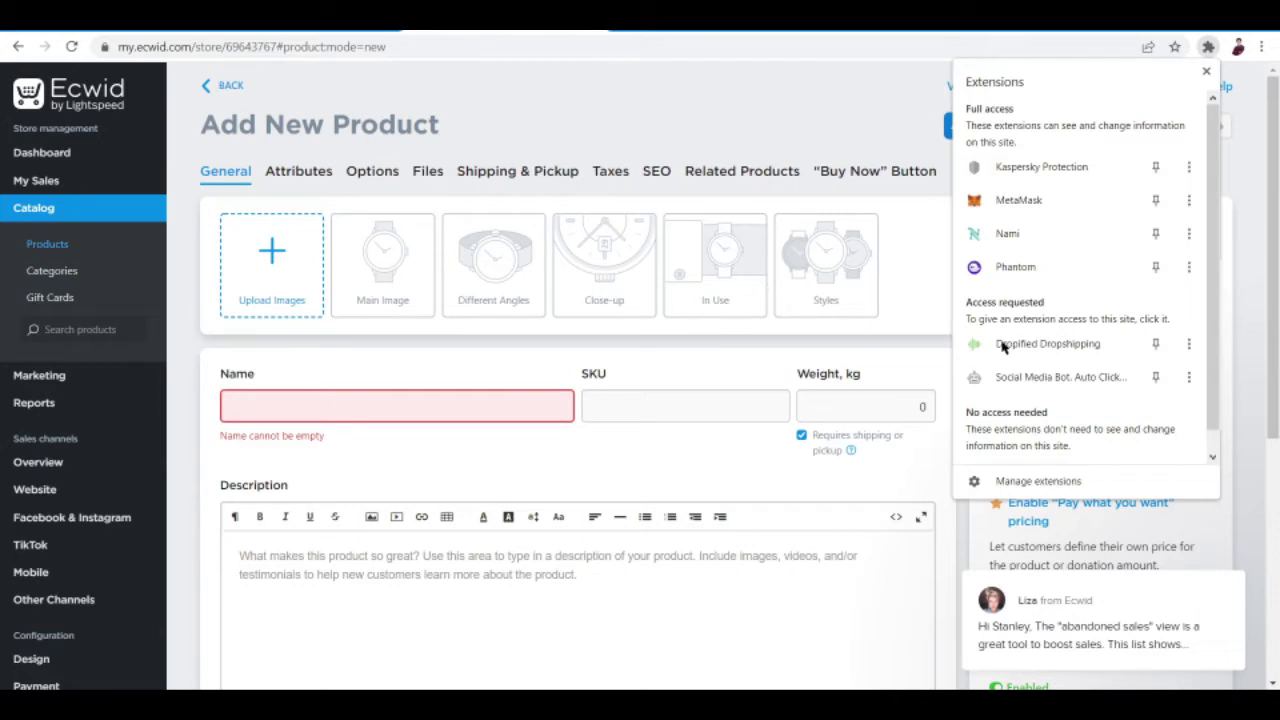
scroll(1025, 370, "down", 1)
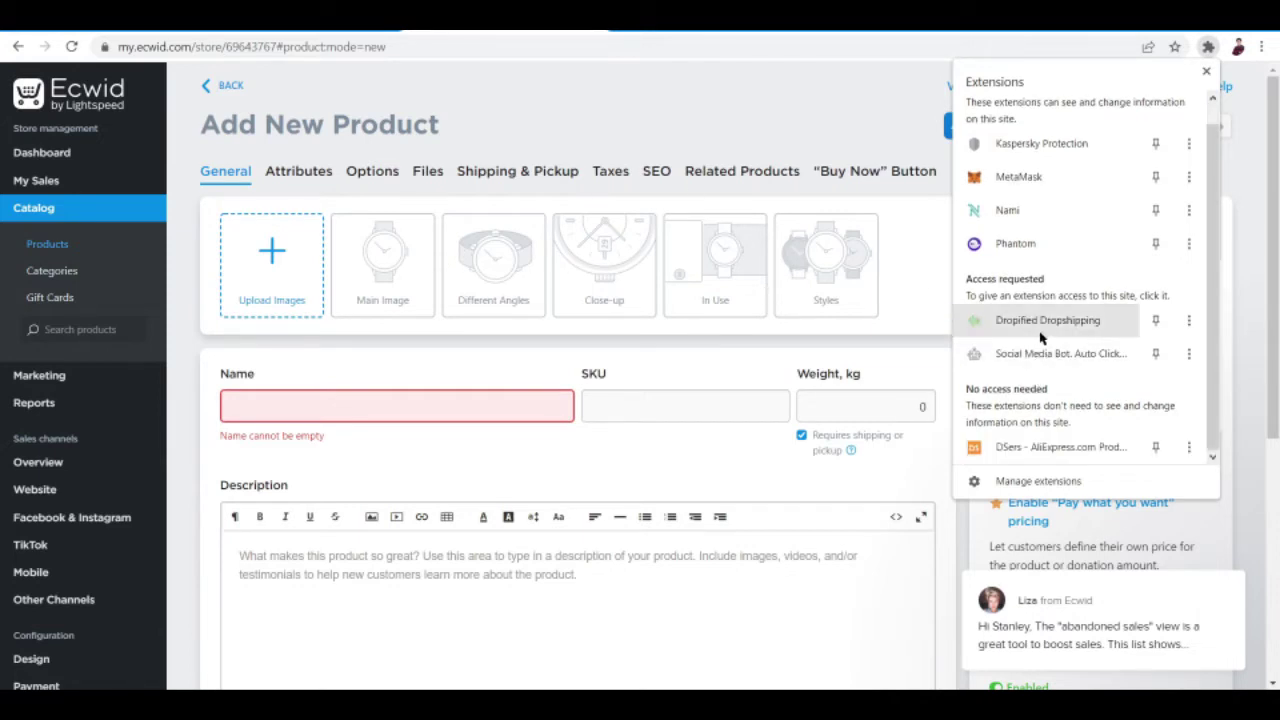
left_click(812, 121)
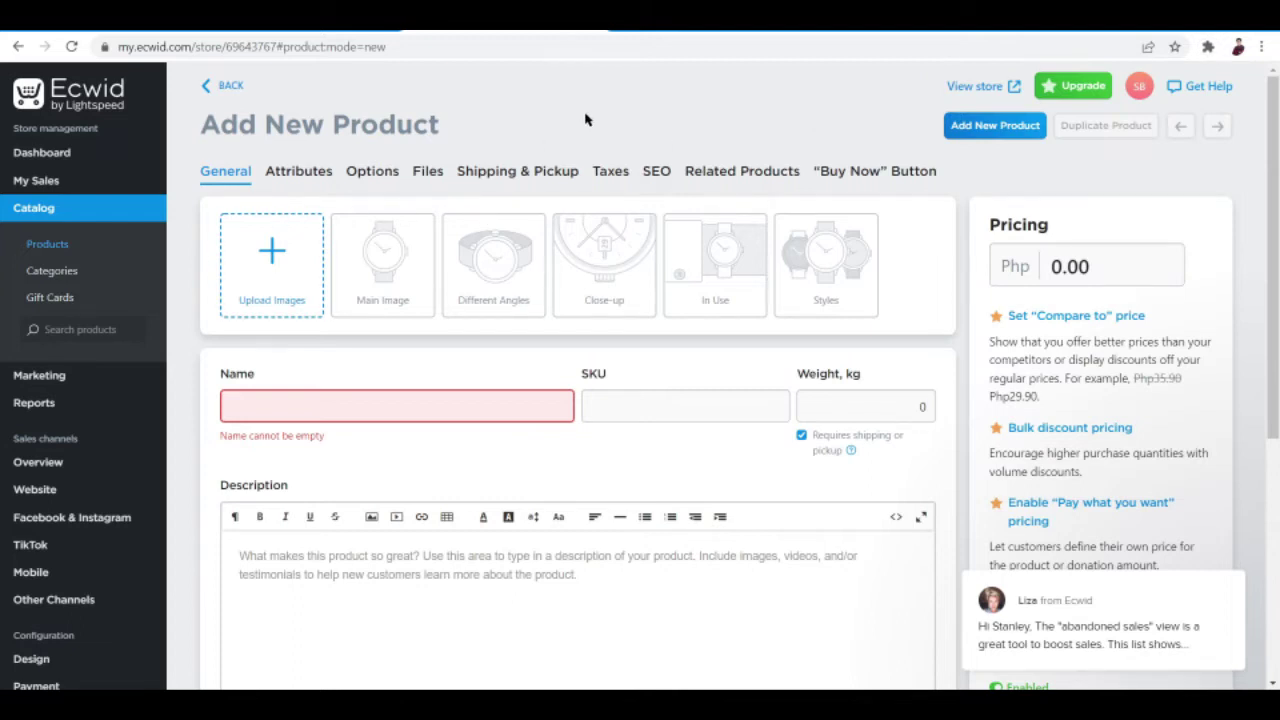
scroll(1057, 209, "down", 1)
Step: Go to Categories, discarding the unsaved new product form
left_click(1068, 198)
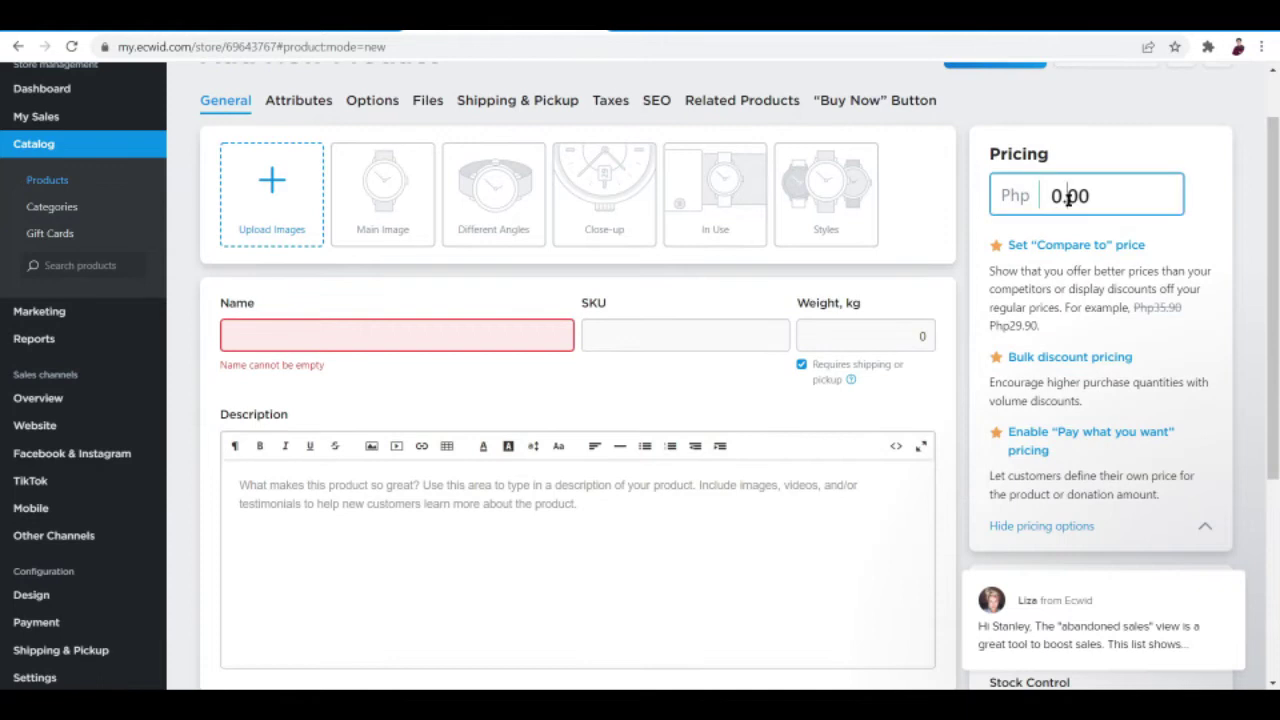
scroll(600, 380, "up", 1)
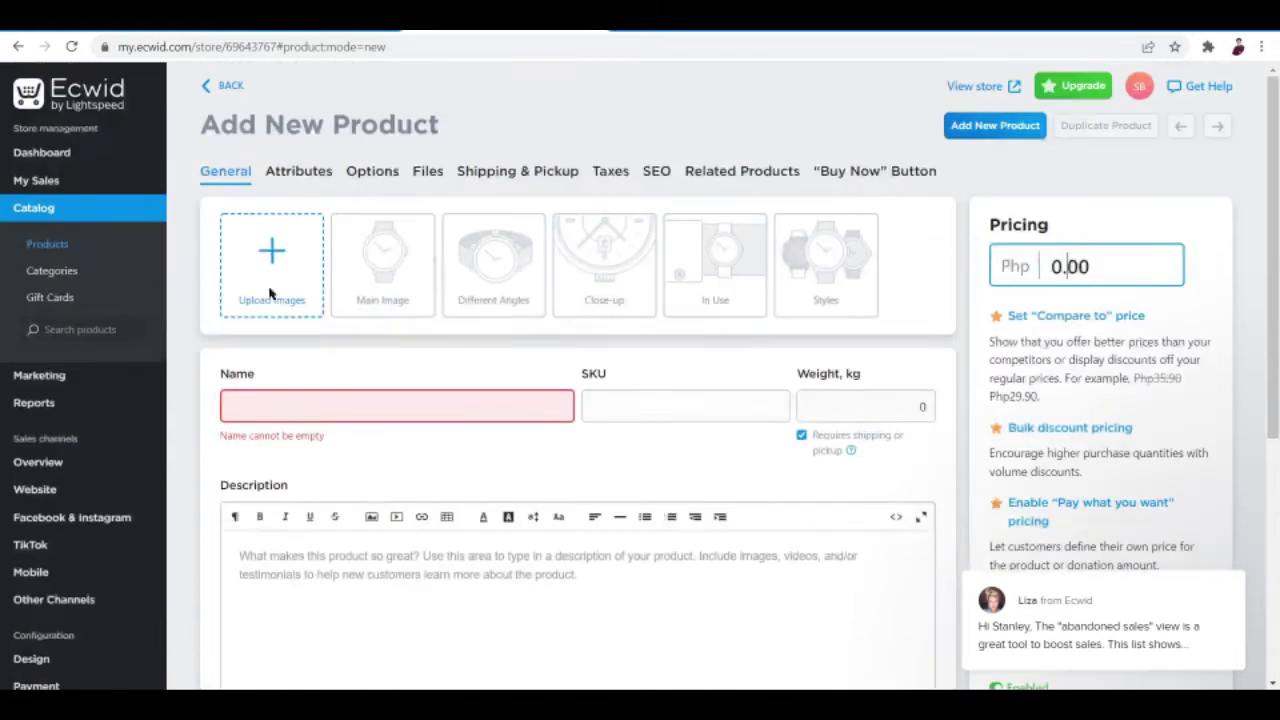
left_click(88, 268)
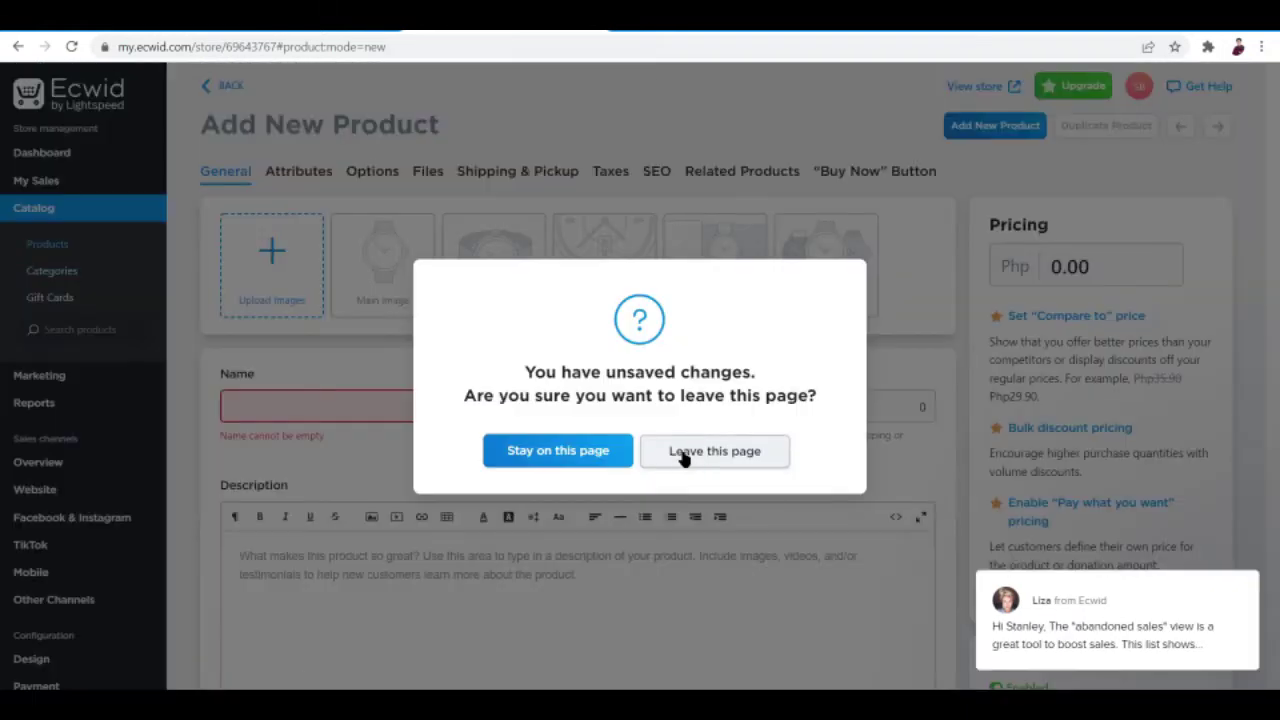
left_click(683, 454)
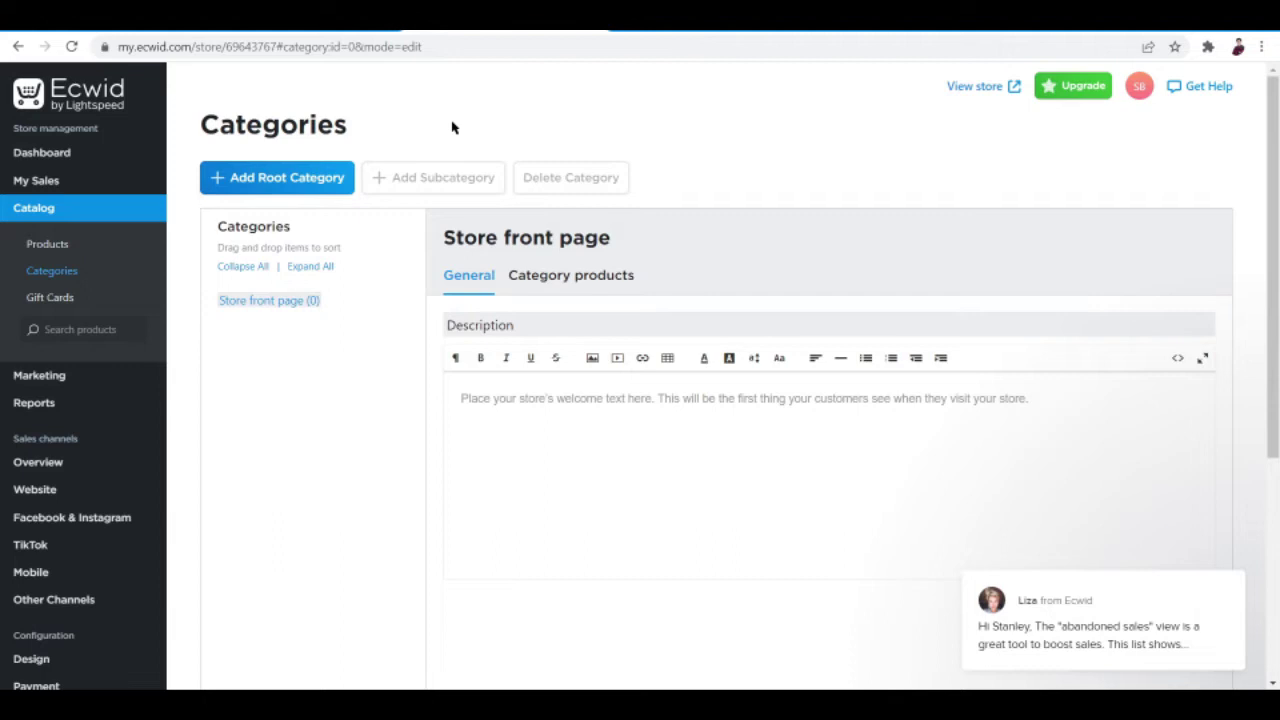
Step: Start a new root category and look over its blank, Enabled form
left_click(325, 188)
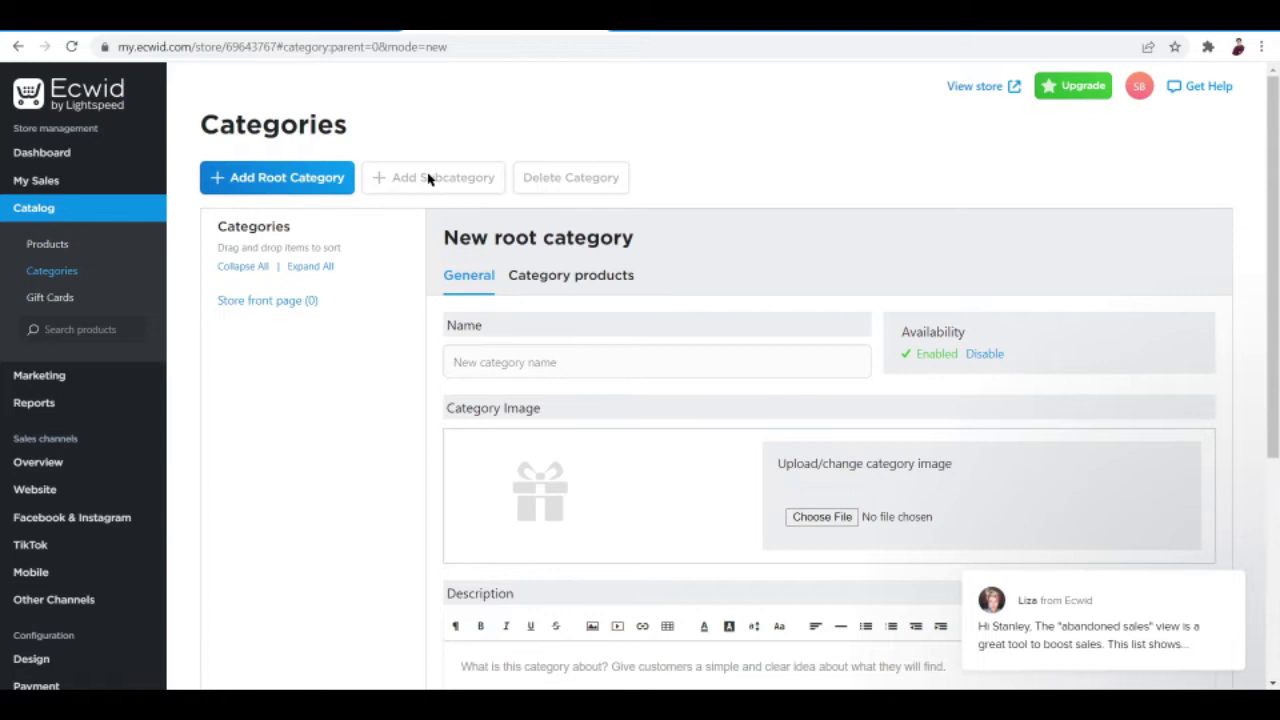
scroll(686, 458, "down", 1)
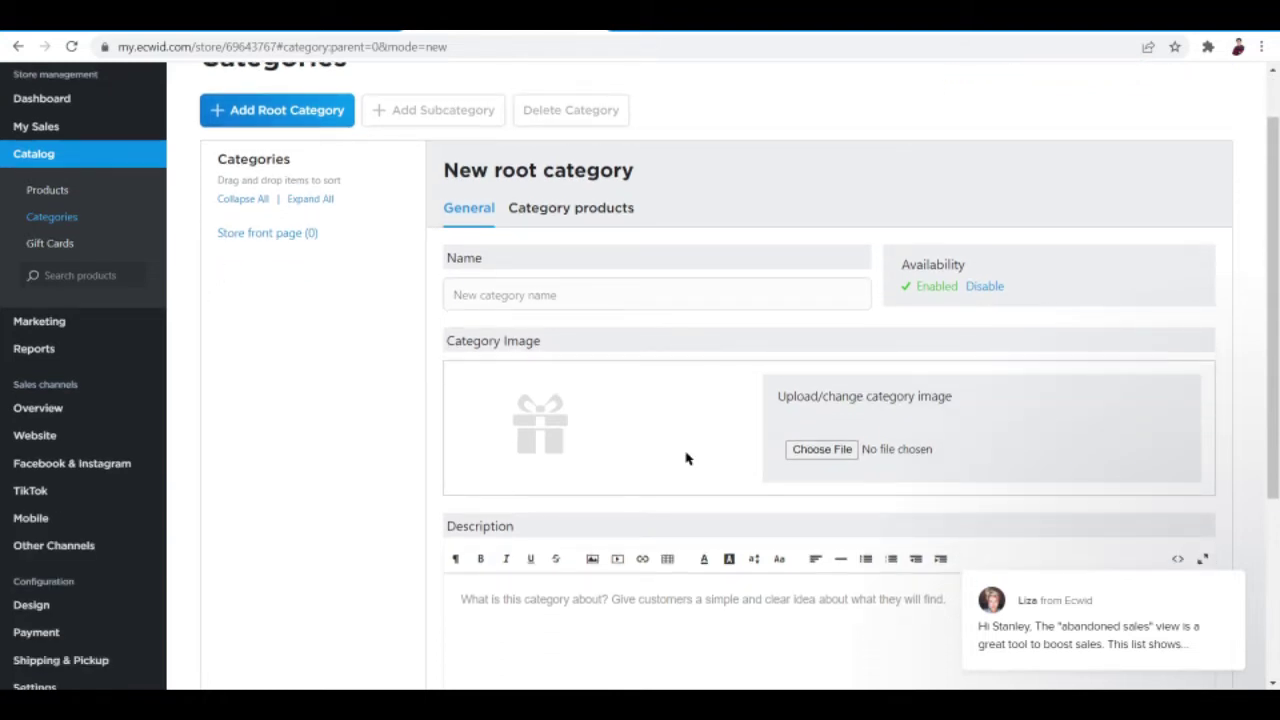
scroll(294, 306, "up", 1)
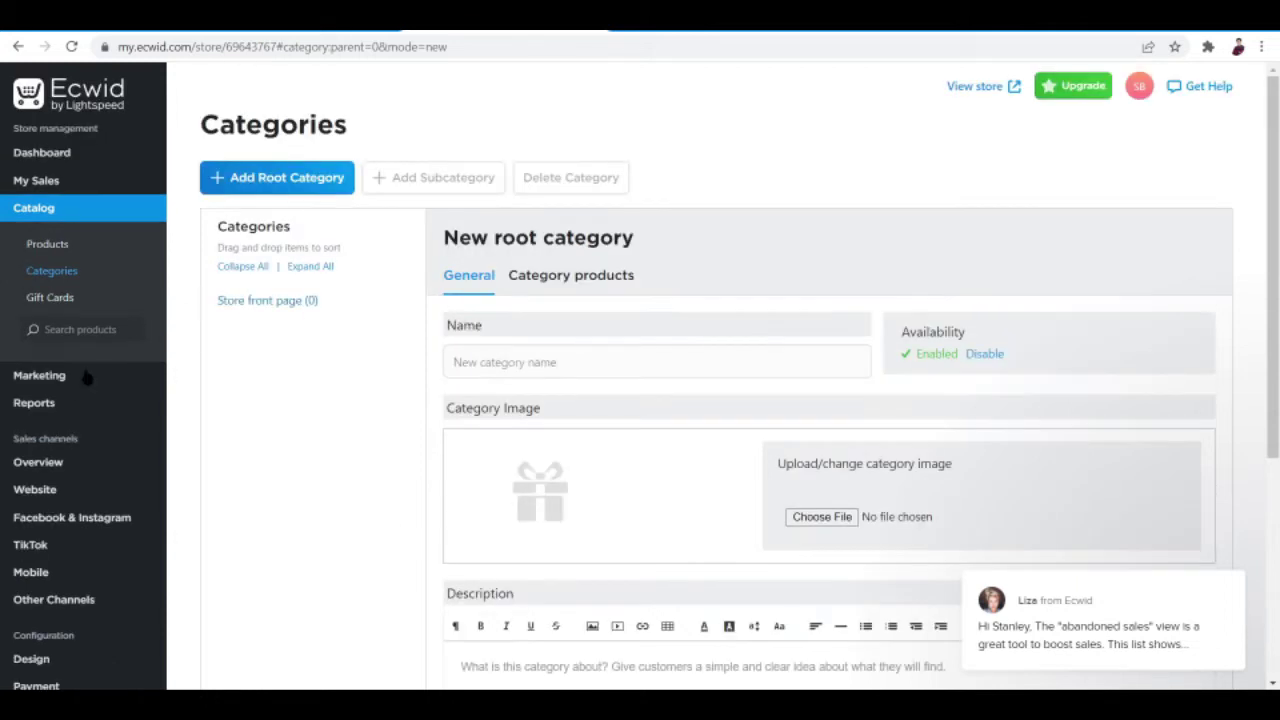
mouse_move(68, 390)
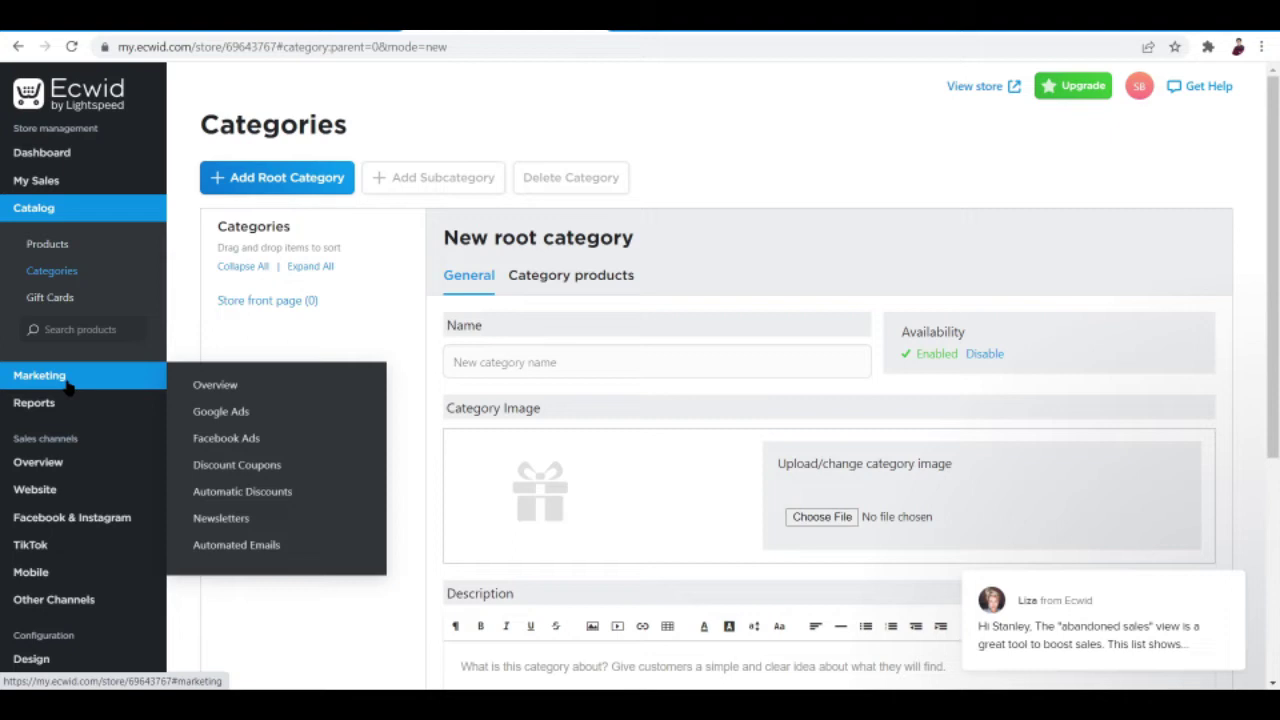
Step: Open Marketing and scroll its overview down to the footer and back up
left_click(67, 385)
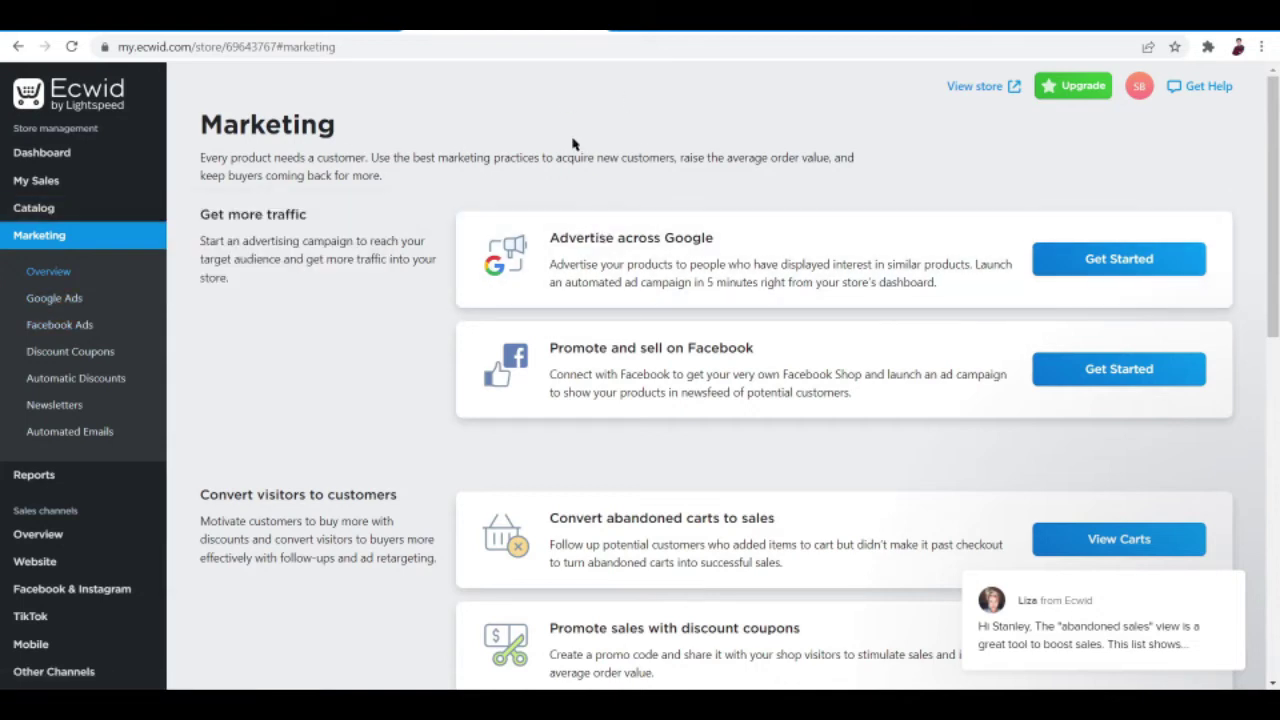
scroll(573, 145, "down", 1)
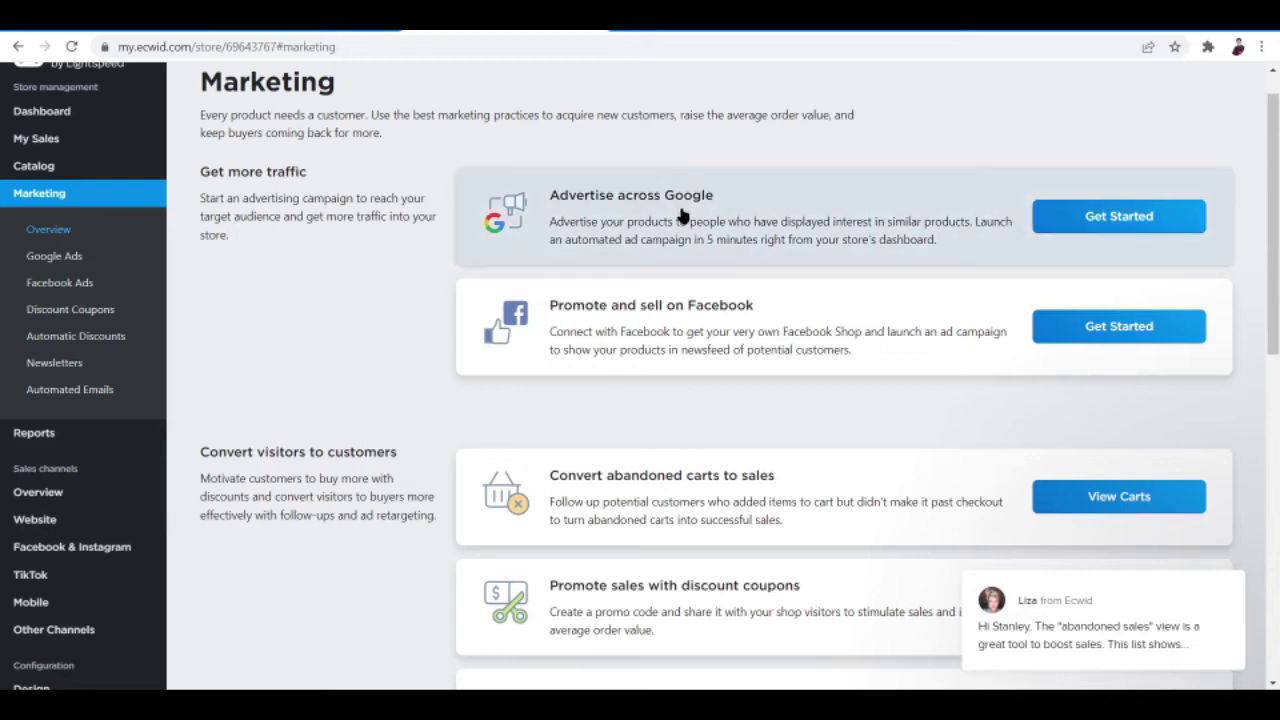
scroll(699, 330, "down", 3)
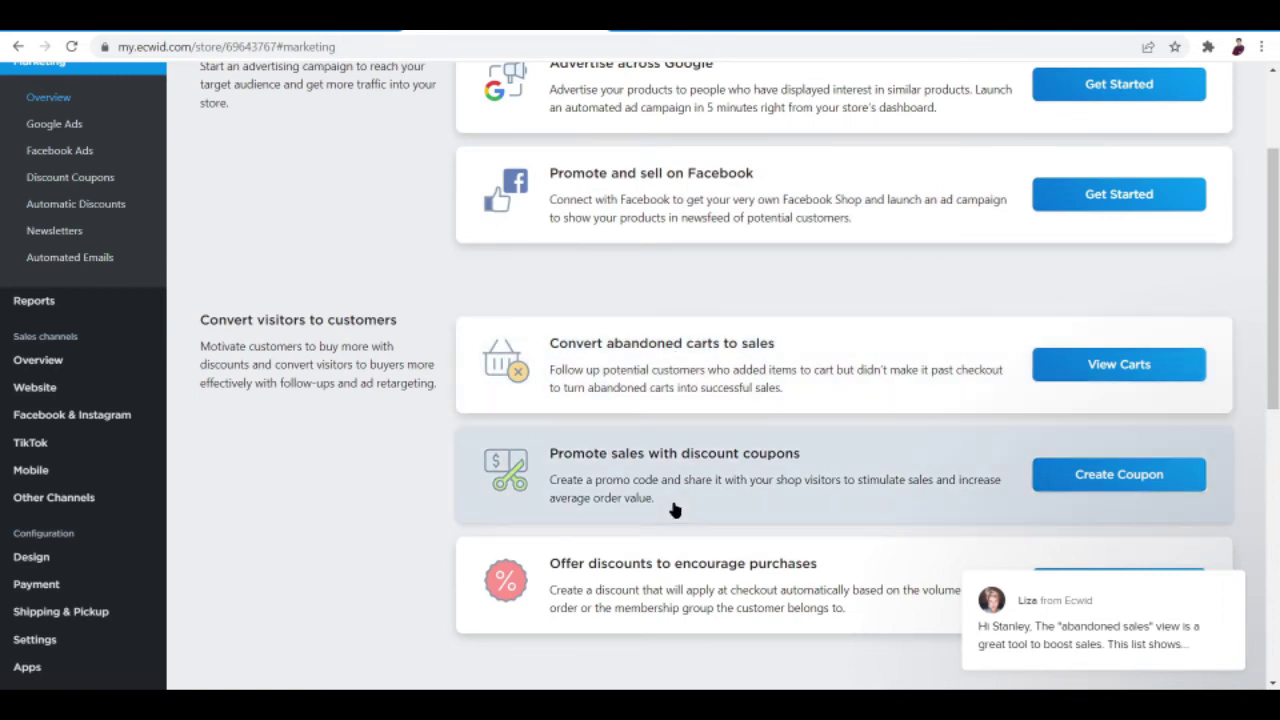
scroll(674, 510, "down", 1)
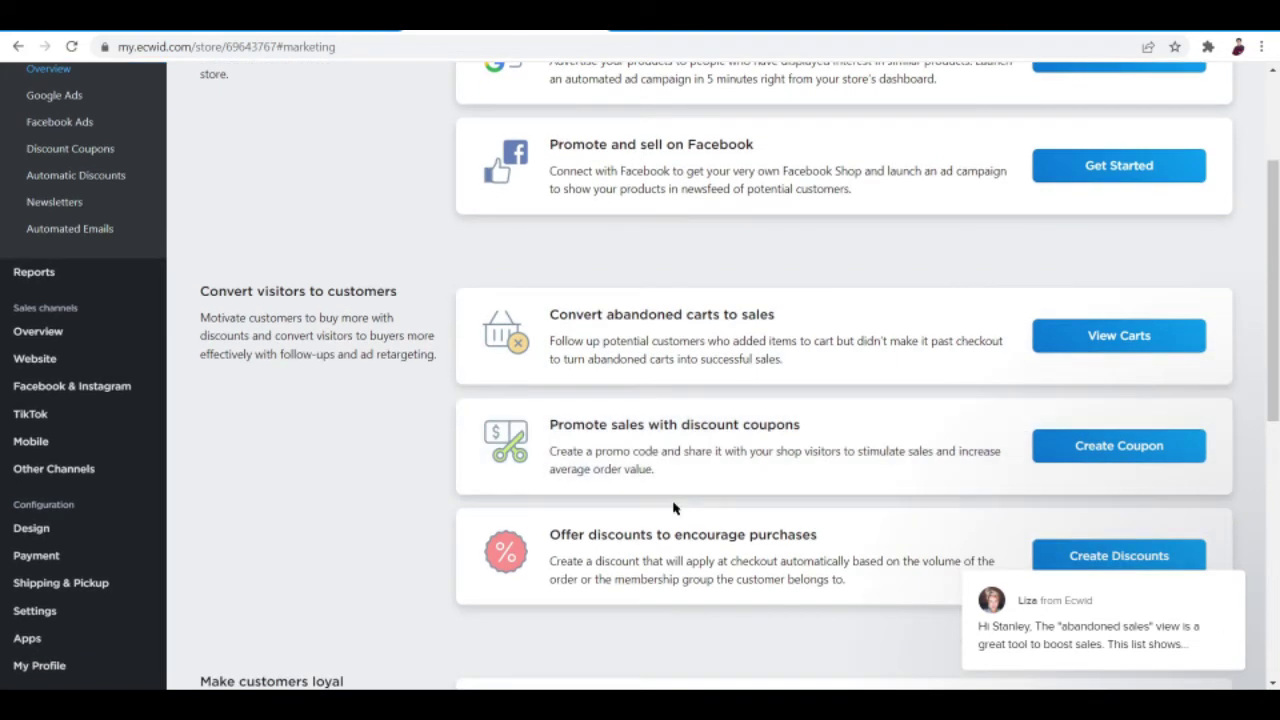
scroll(645, 530, "down", 1)
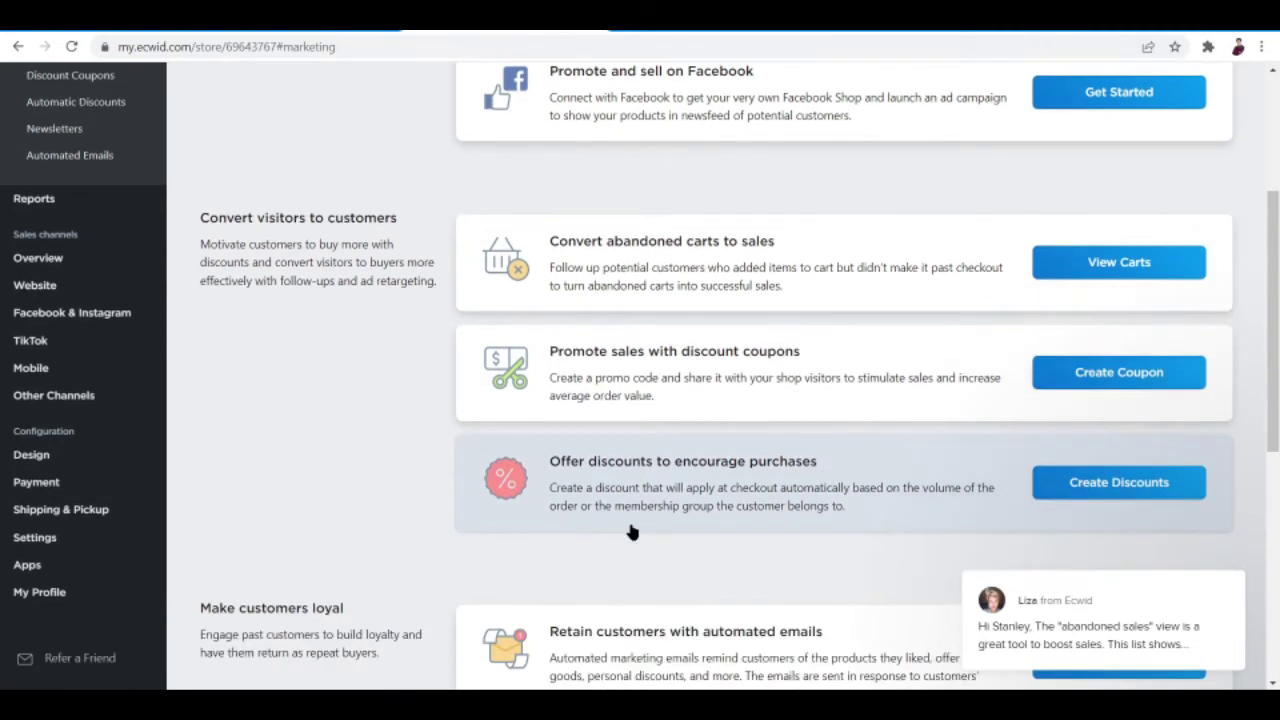
scroll(632, 532, "down", 4)
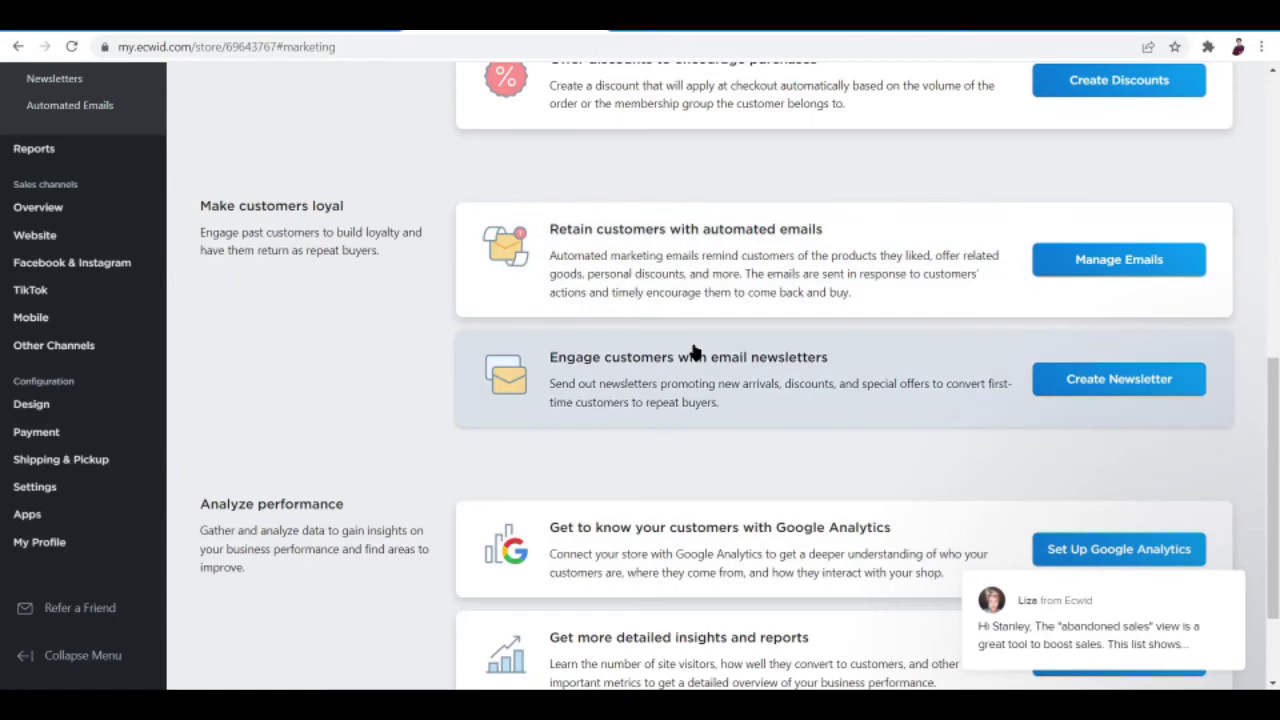
scroll(800, 413, "down", 2)
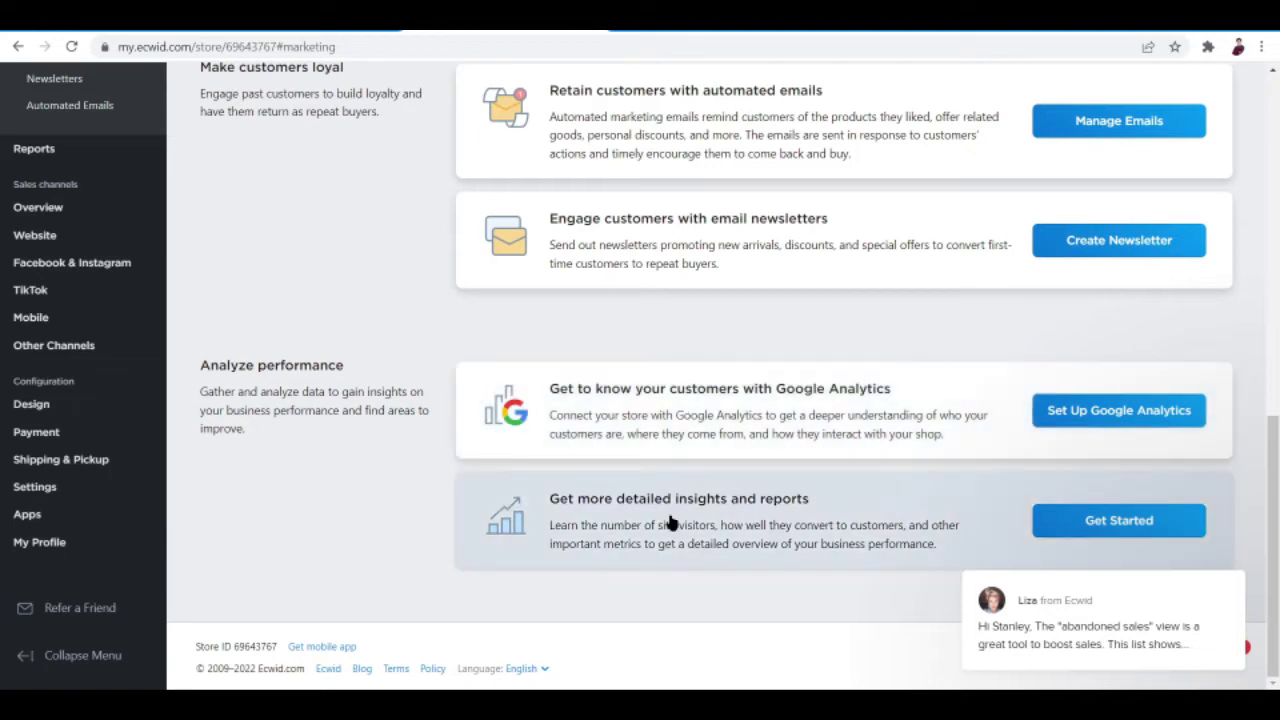
scroll(670, 522, "up", 5)
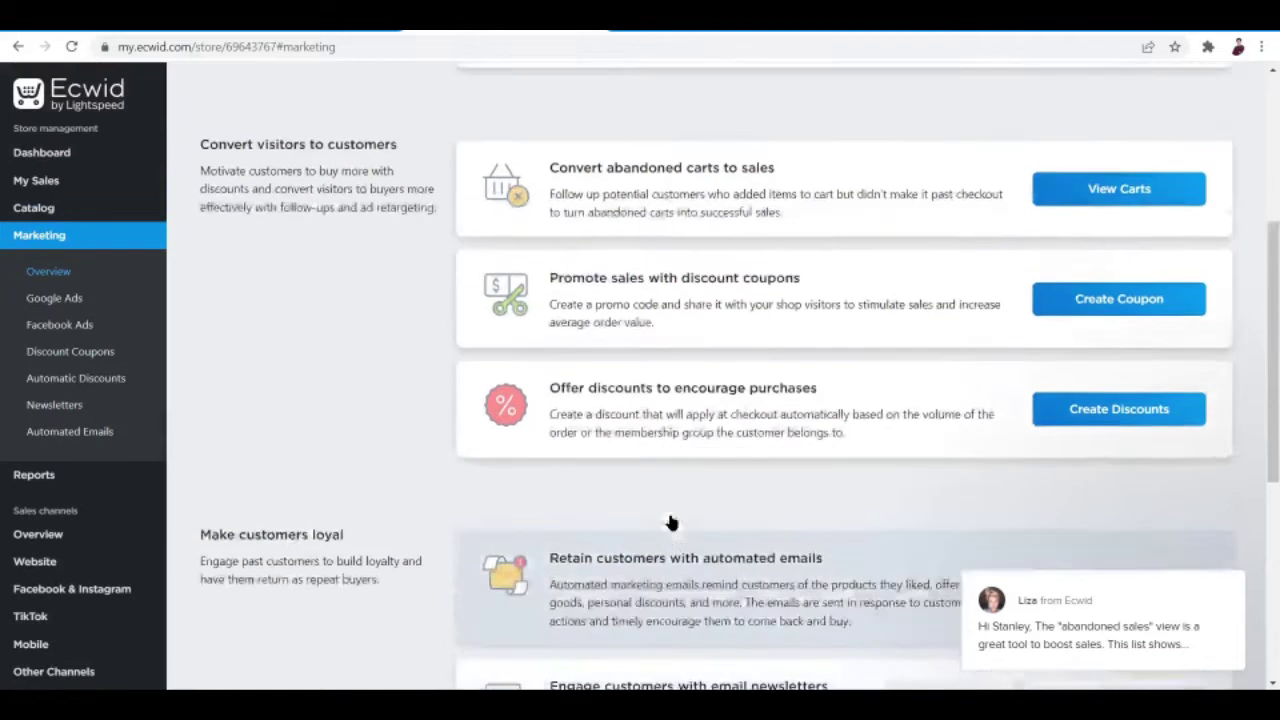
scroll(670, 522, "up", 3)
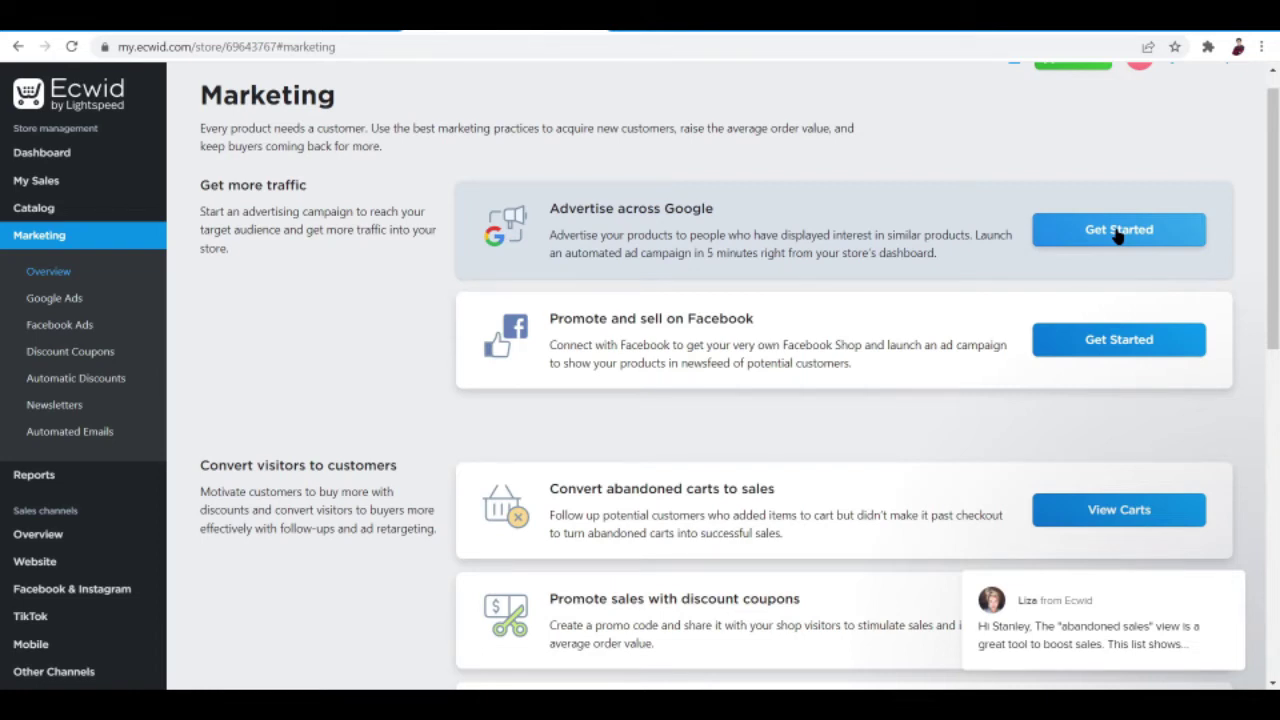
Step: Enable Google Smart Shopping from Advertise across Google, reaching Targeting with Philippines as location
left_click(1118, 231)
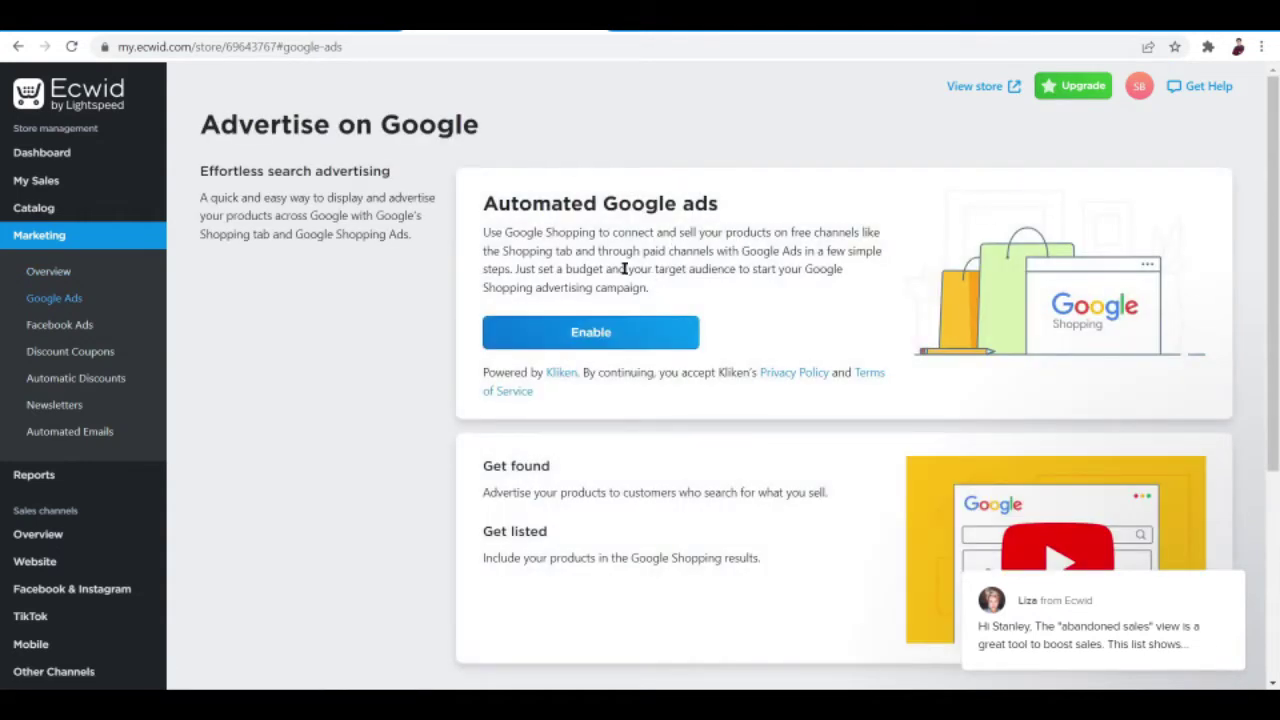
left_click(657, 337)
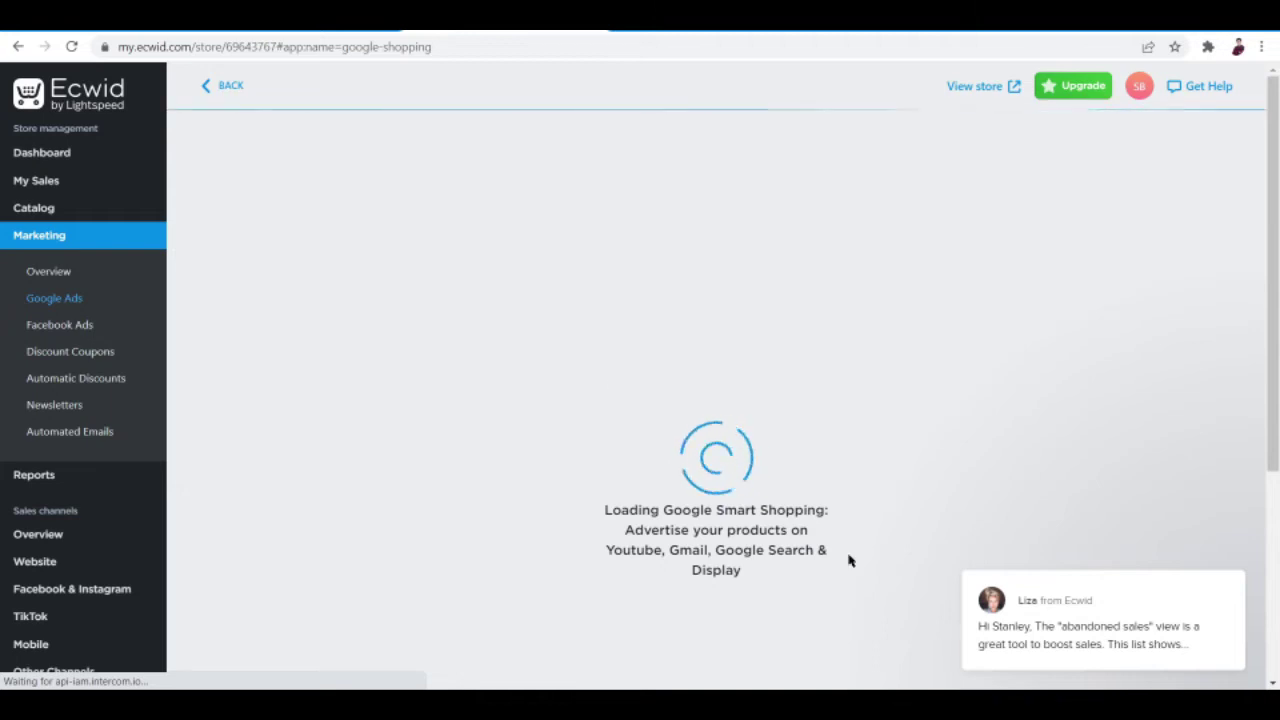
scroll(563, 374, "down", 1)
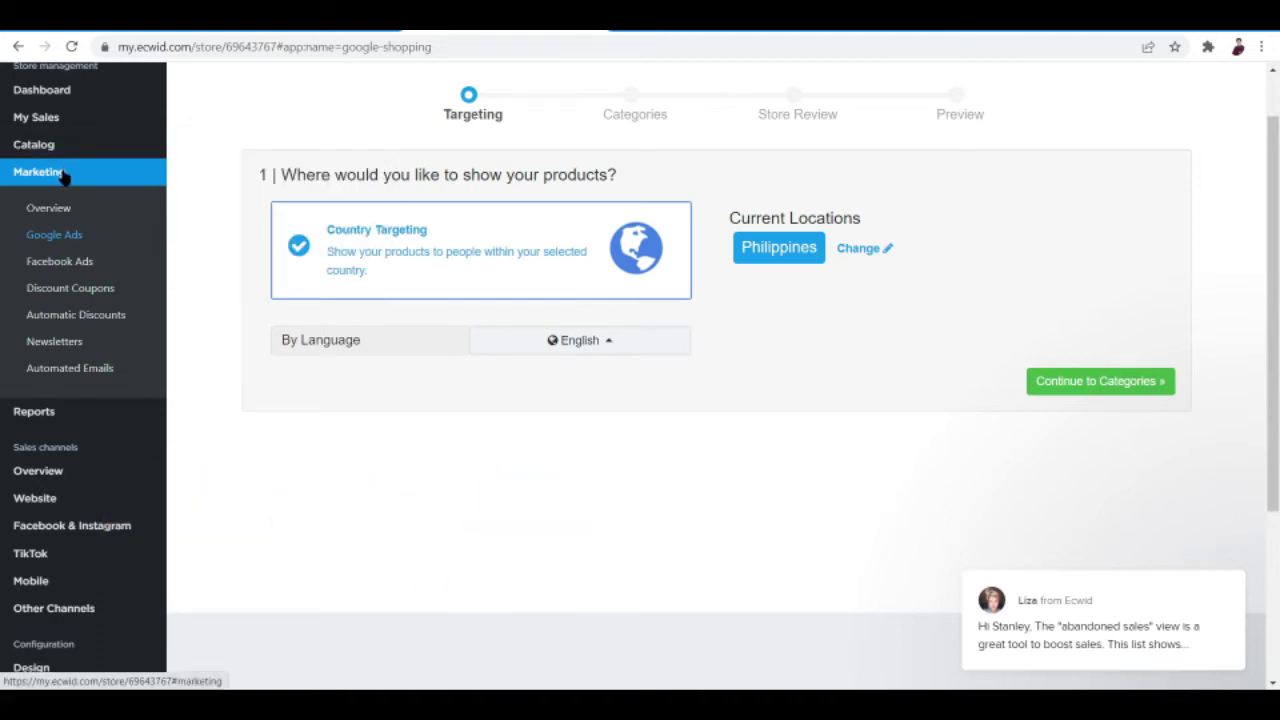
scroll(71, 414, "down", 2)
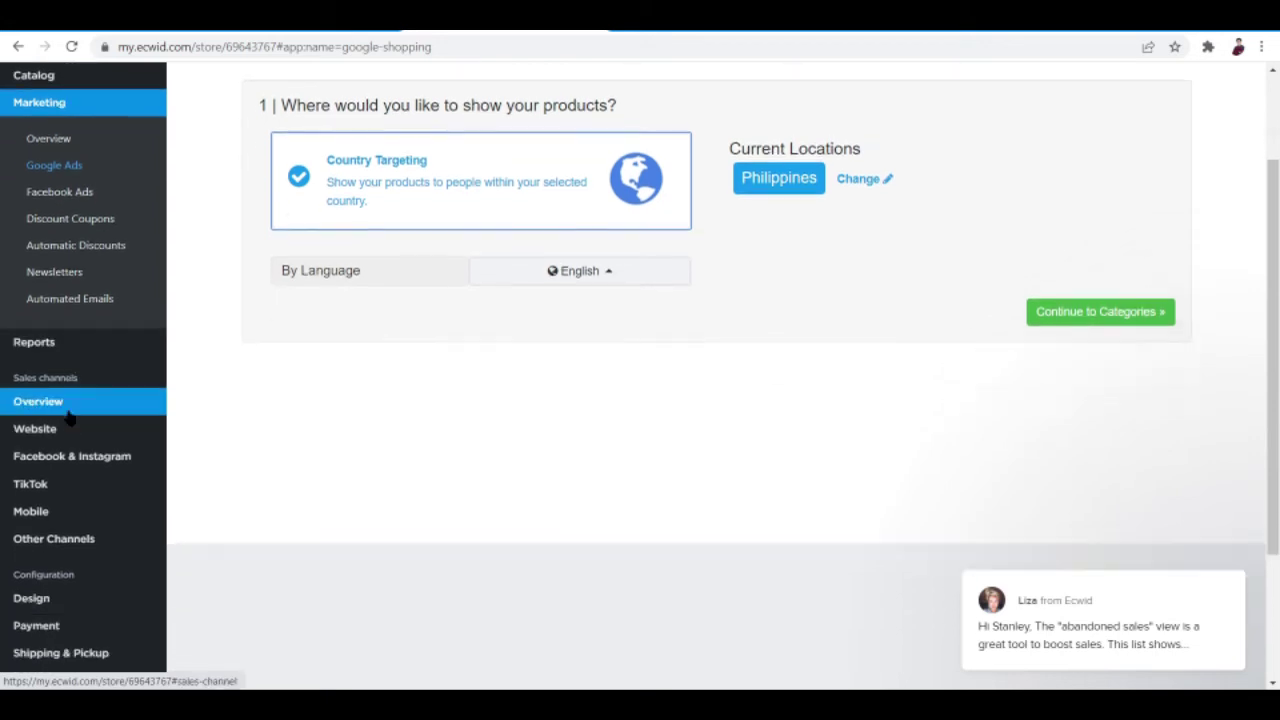
Step: Browse the Reports and Analytics page with its Kliken and MonkeyData app offers
left_click(44, 324)
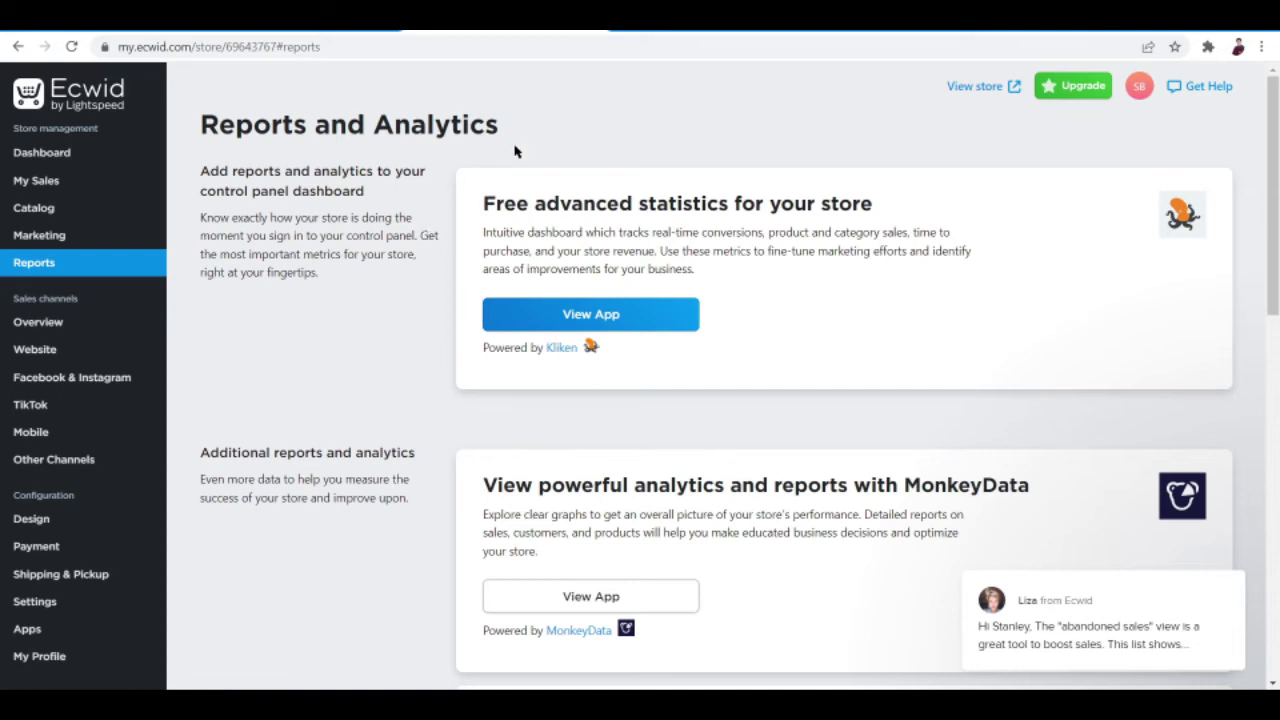
scroll(429, 297, "down", 2)
scroll(429, 297, "down", 5)
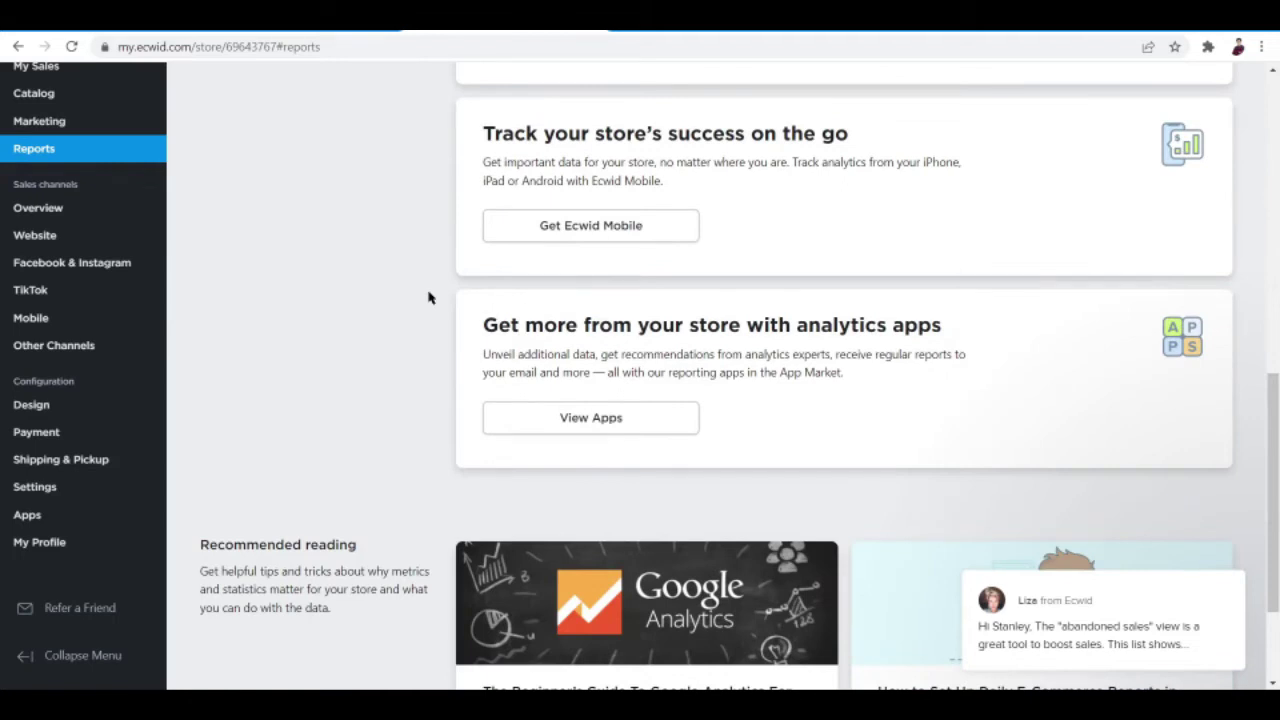
scroll(429, 297, "down", 2)
scroll(429, 297, "up", 7)
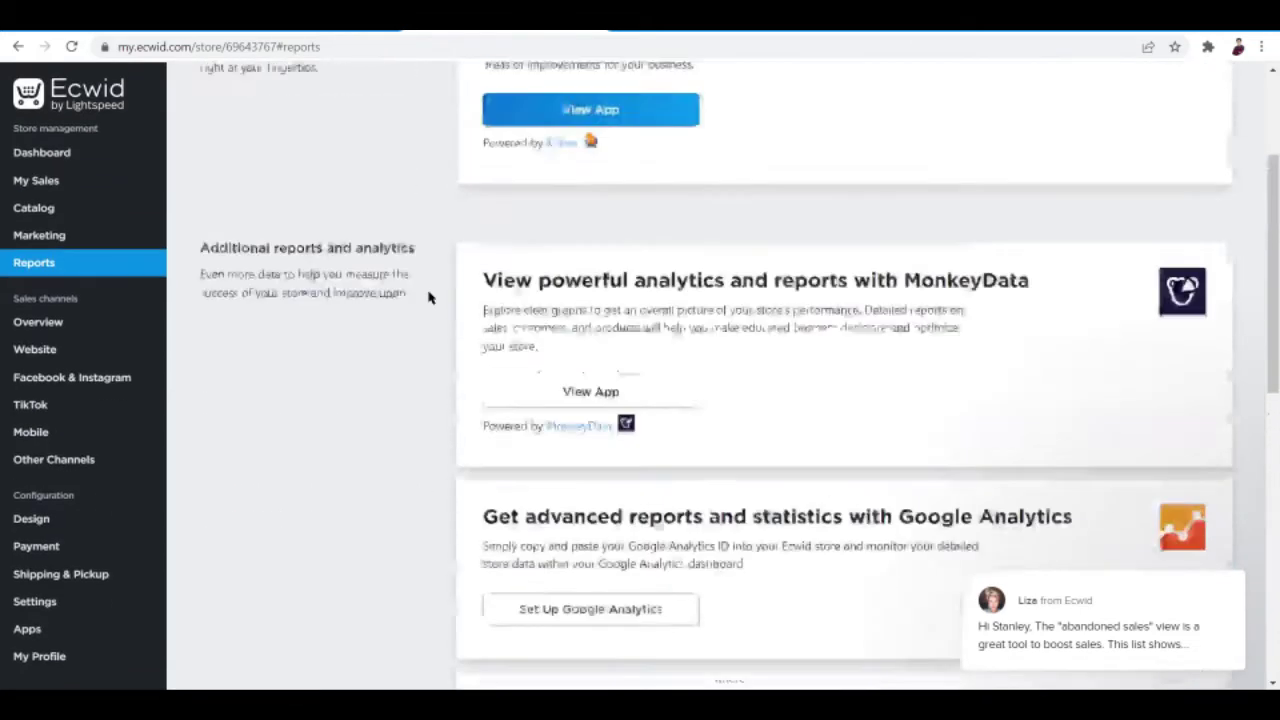
scroll(429, 297, "up", 2)
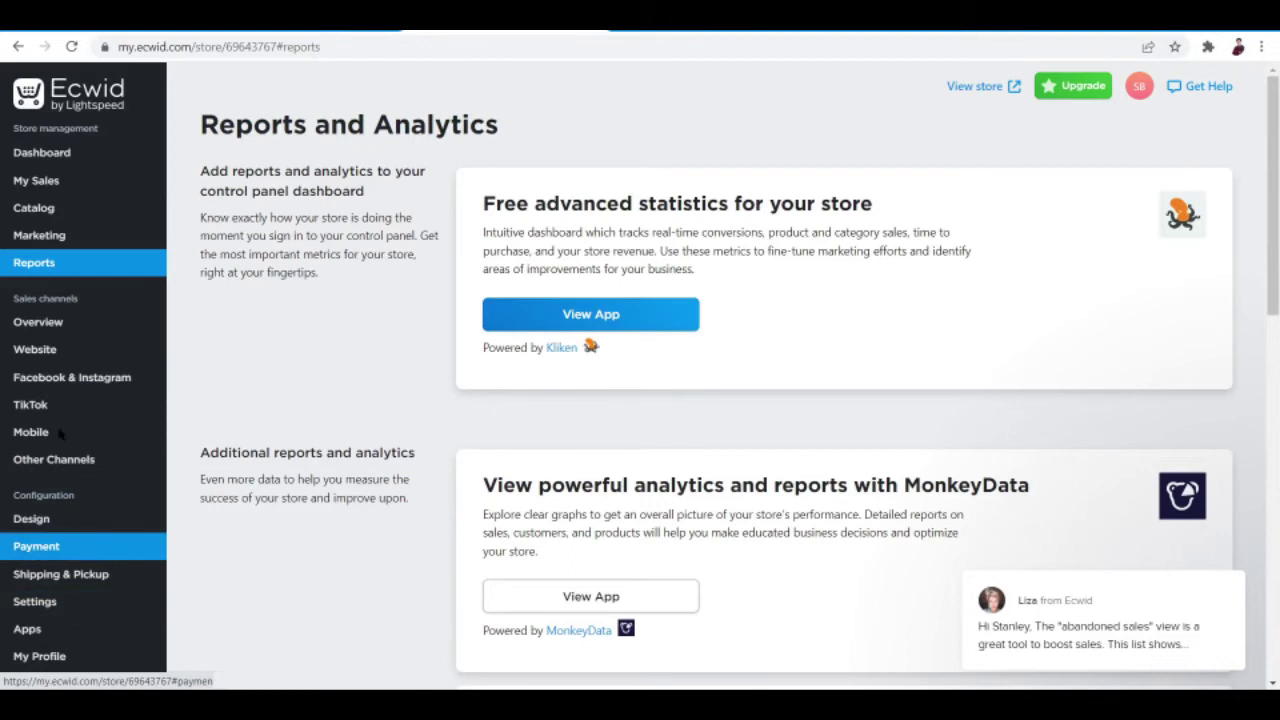
Step: Scroll through the Sell Everywhere sales channels overview of mobile, Facebook and marketplaces
left_click(55, 329)
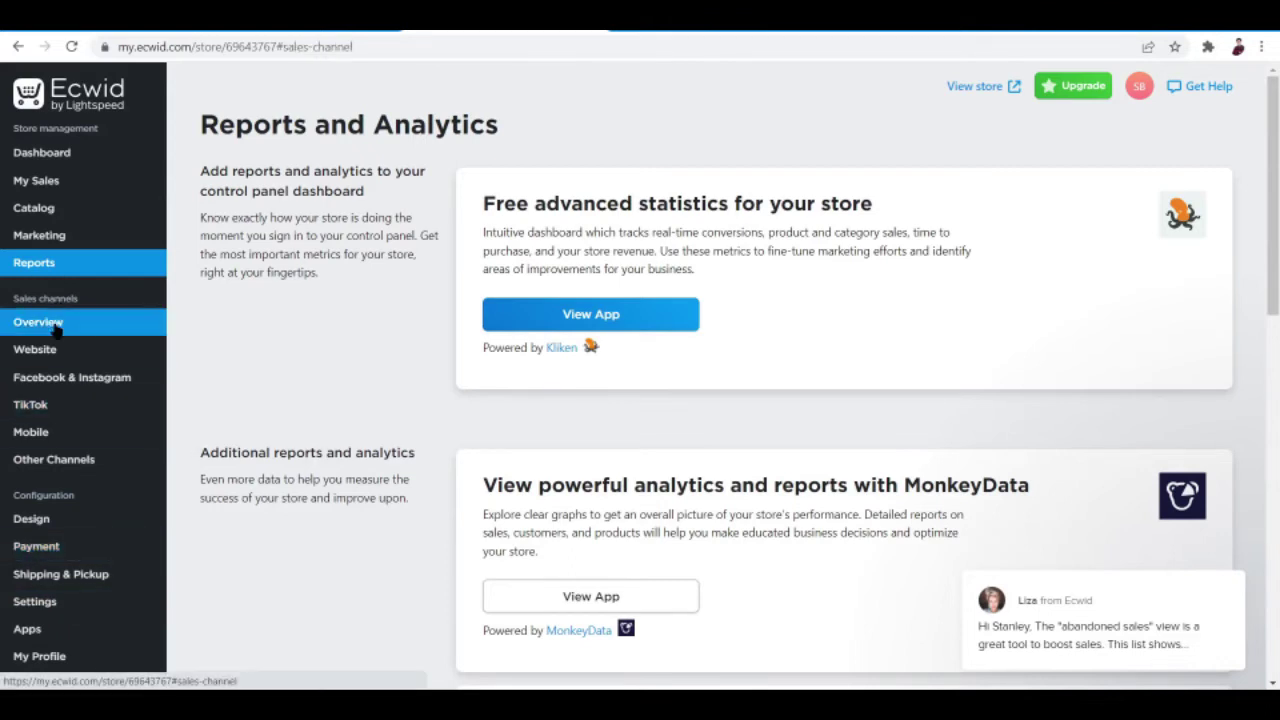
scroll(387, 340, "down", 1)
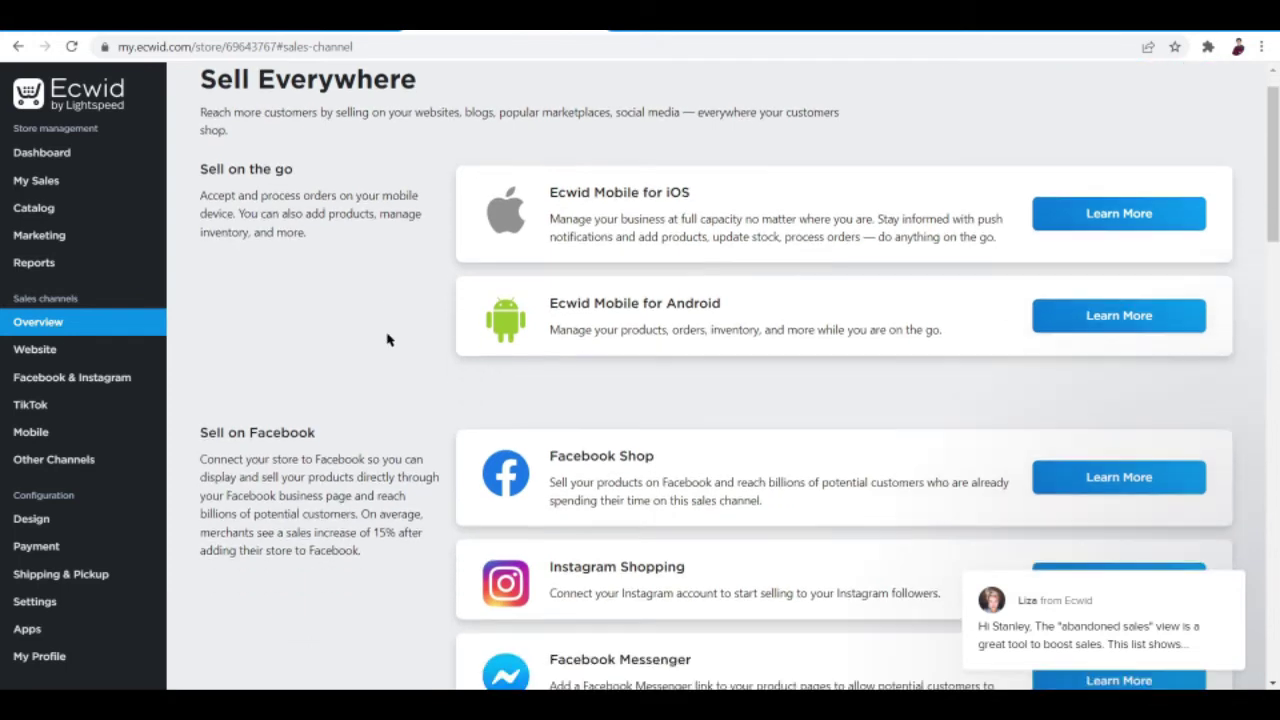
scroll(387, 338, "down", 2)
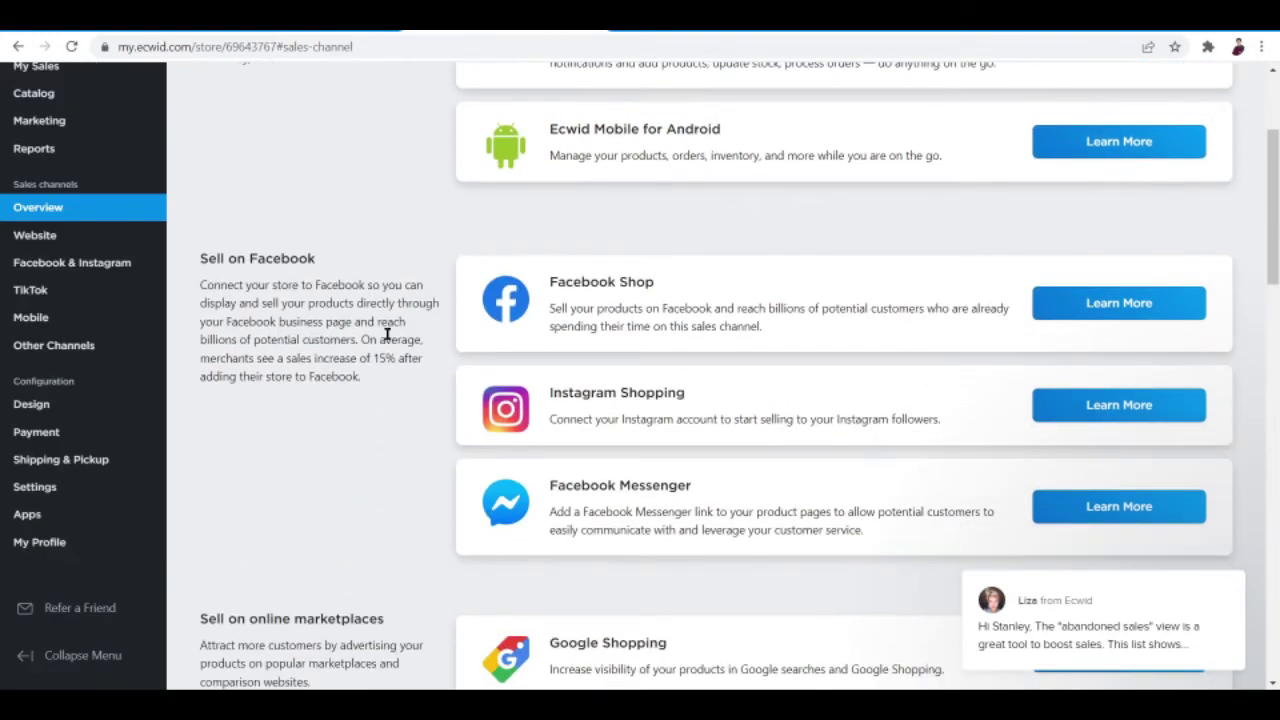
scroll(387, 335, "down", 1)
scroll(388, 340, "down", 1)
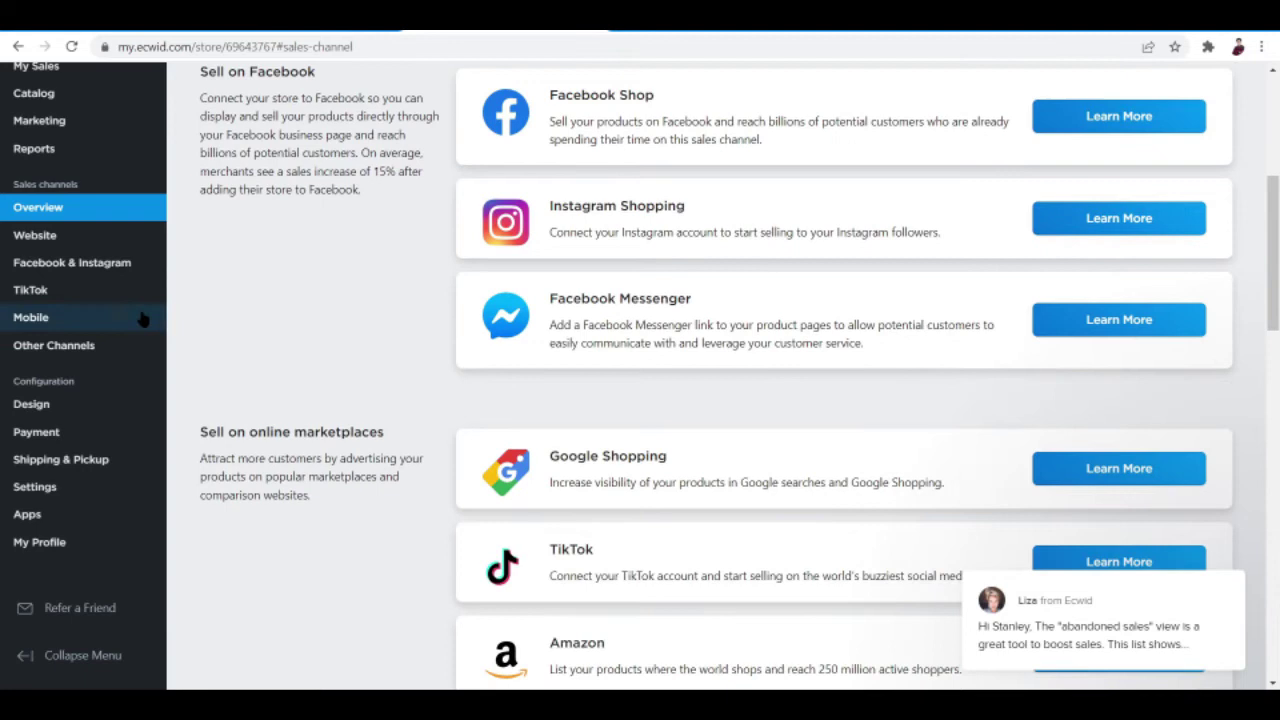
left_click(37, 240)
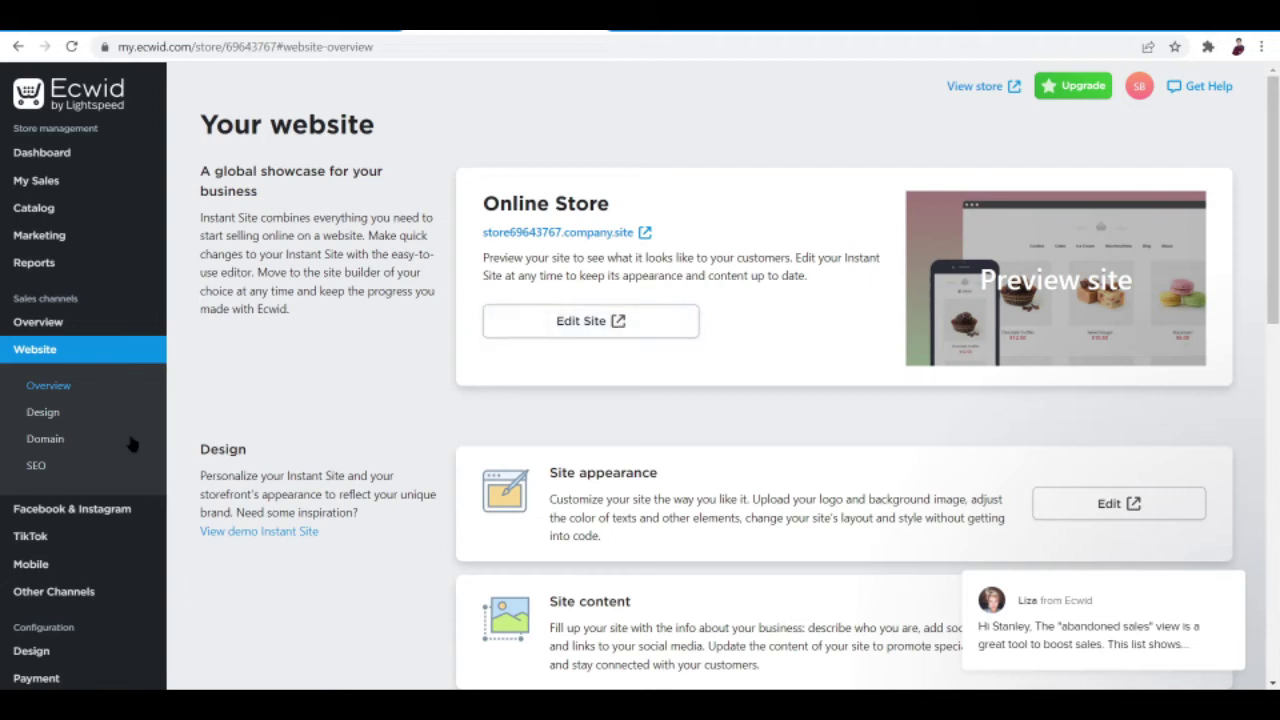
Step: Scroll the website Design settings down to SEO, where Instant Site indexing is on
left_click(62, 415)
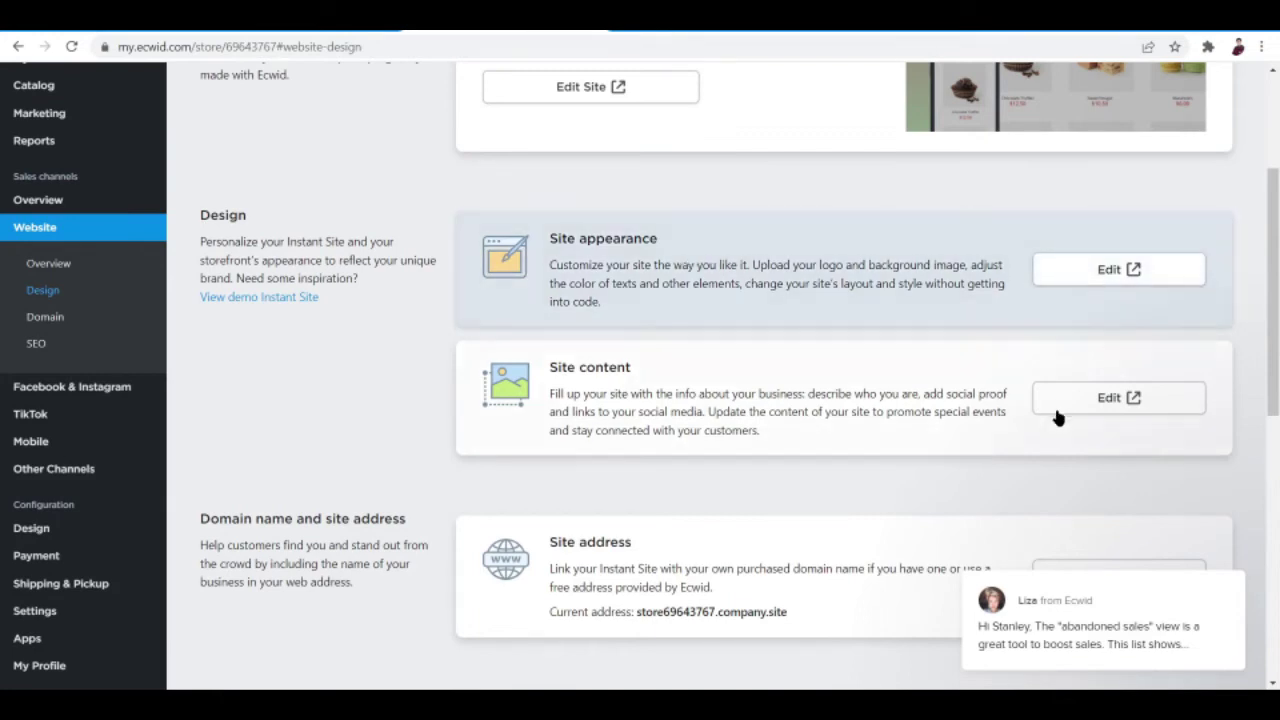
scroll(1055, 418, "down", 2)
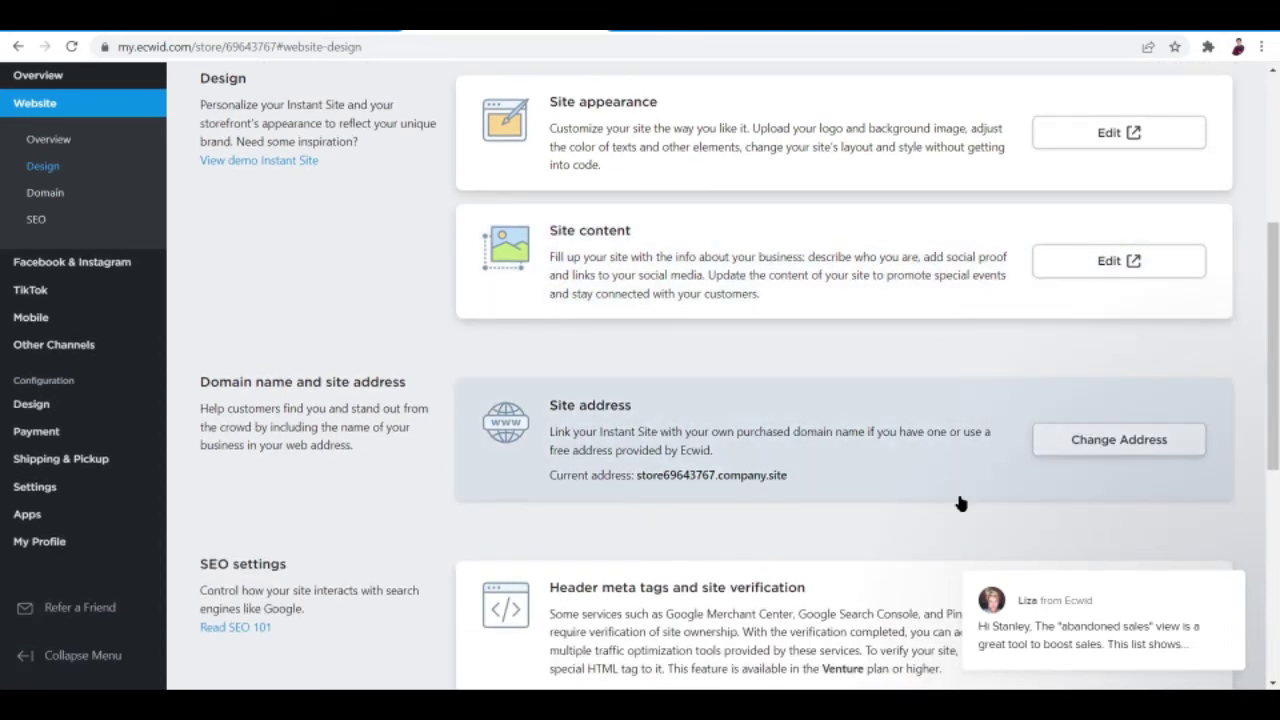
scroll(360, 548, "down", 1)
scroll(360, 548, "down", 2)
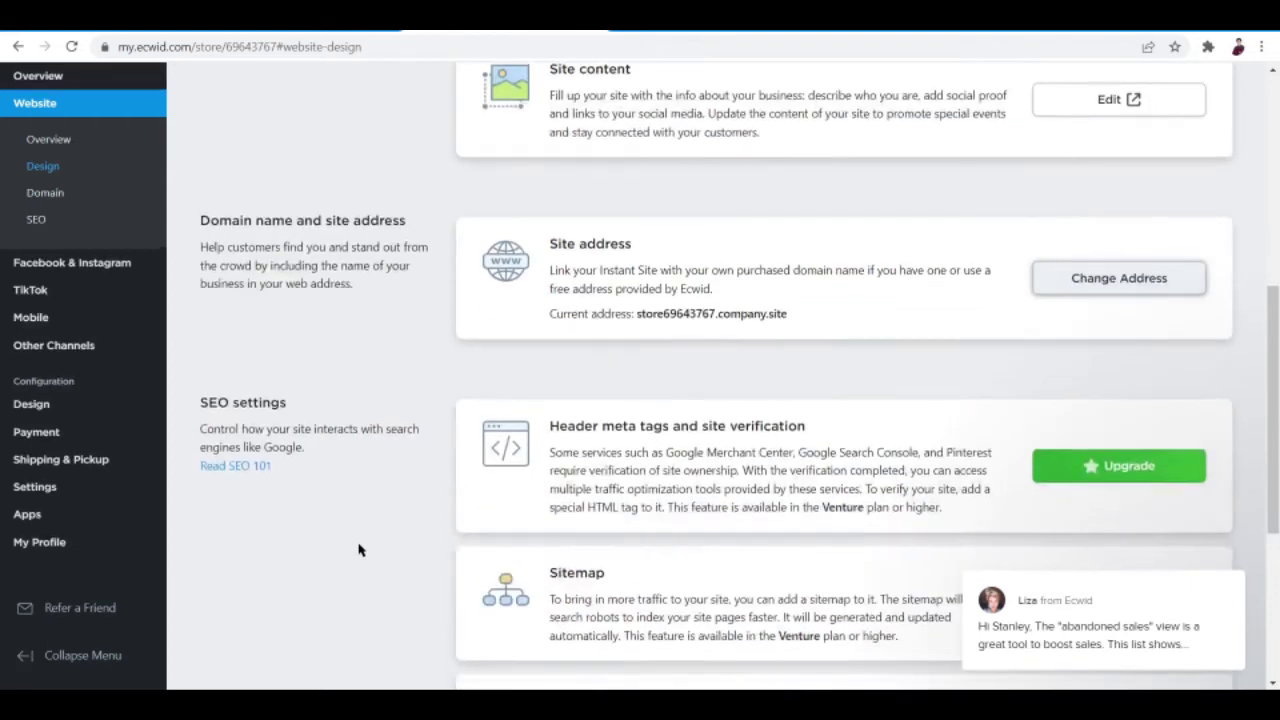
scroll(338, 350, "down", 1)
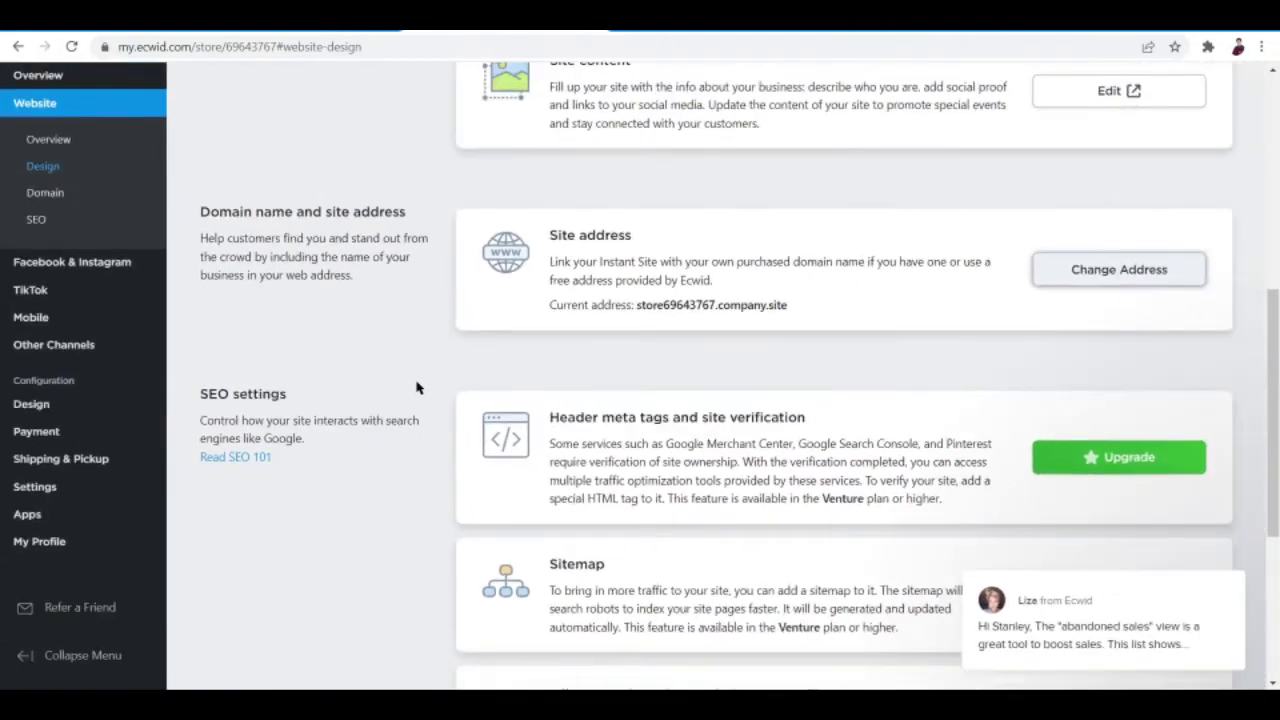
scroll(820, 415, "down", 2)
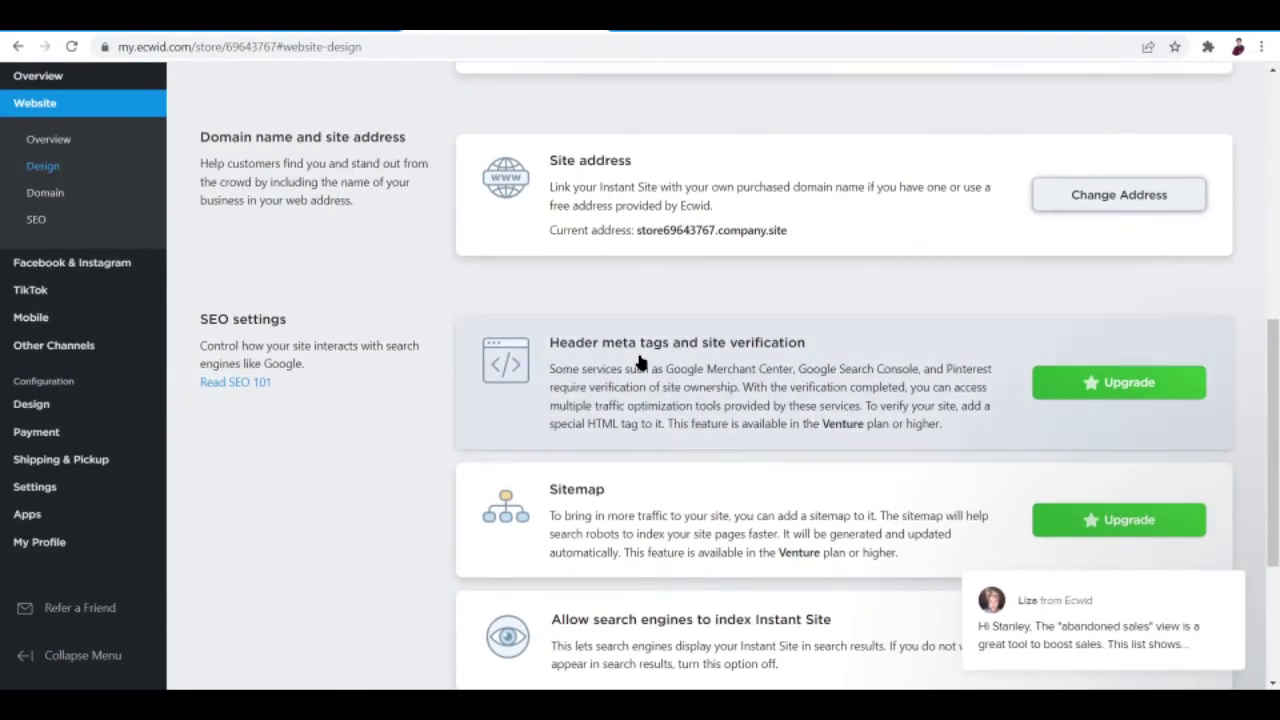
scroll(243, 430, "down", 2)
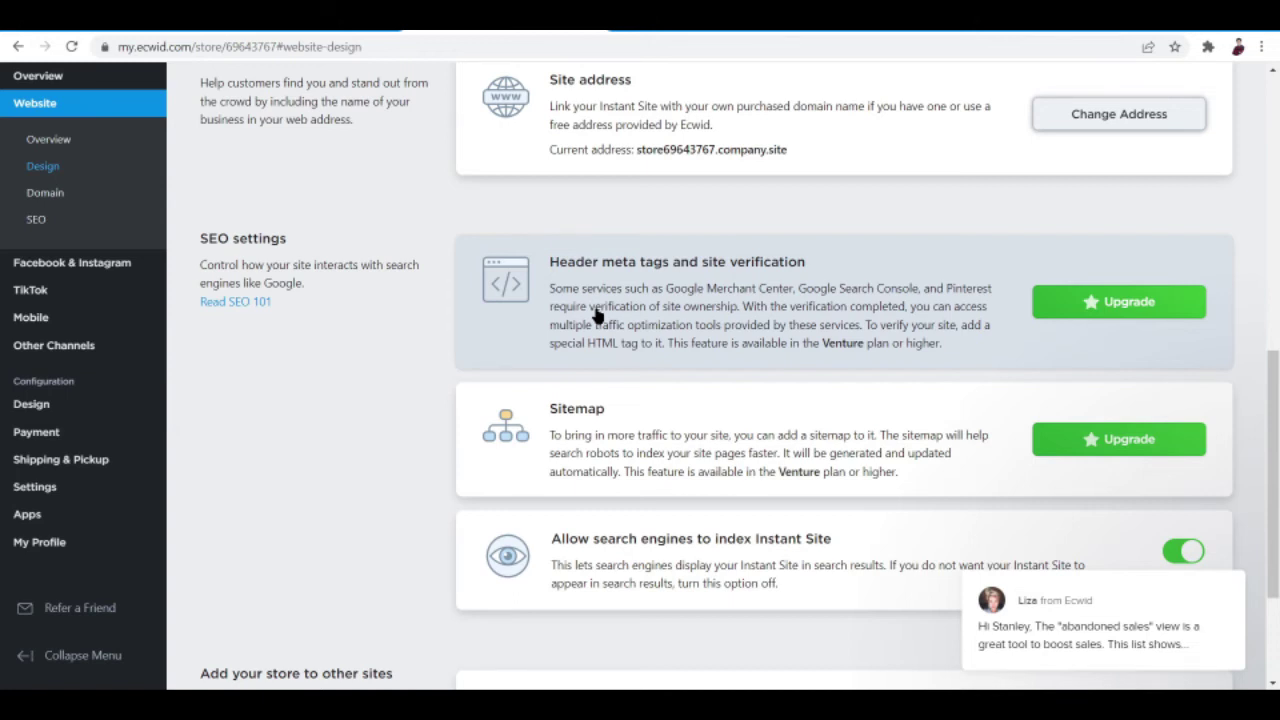
mouse_move(58, 267)
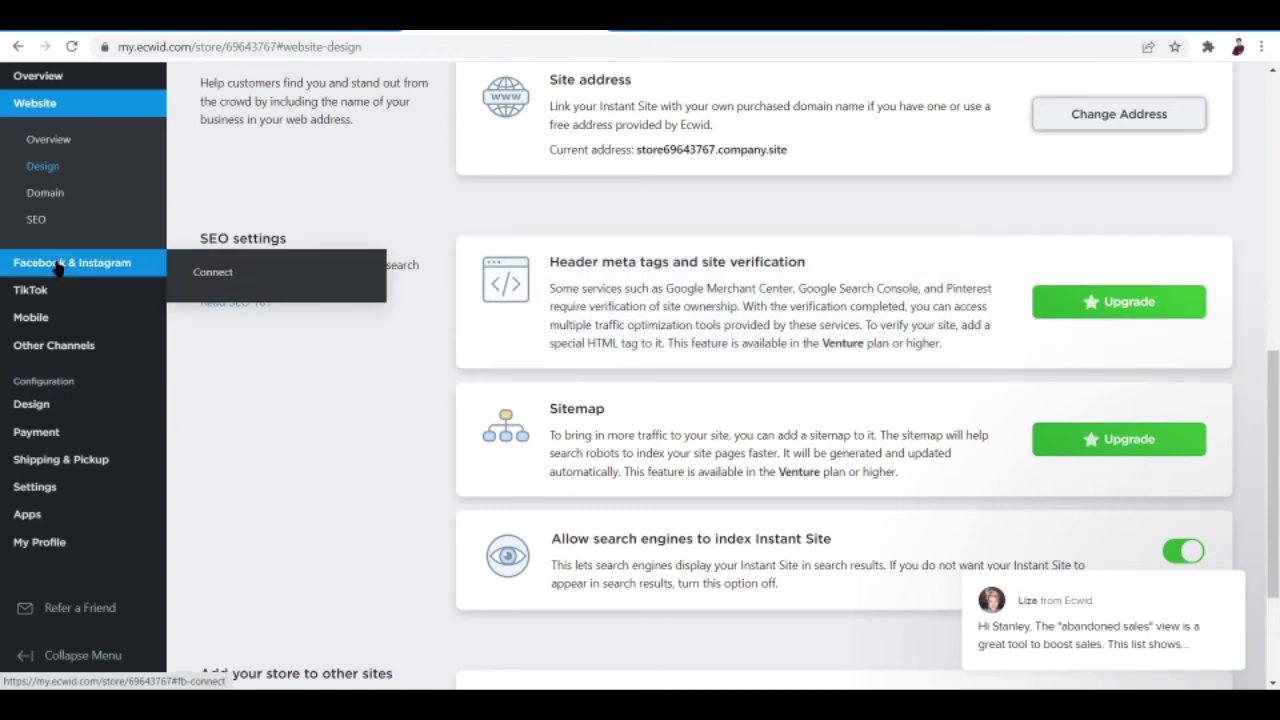
Step: Visit the Facebook and Instagram selling page, then the Sell on TikTok page
left_click(136, 264)
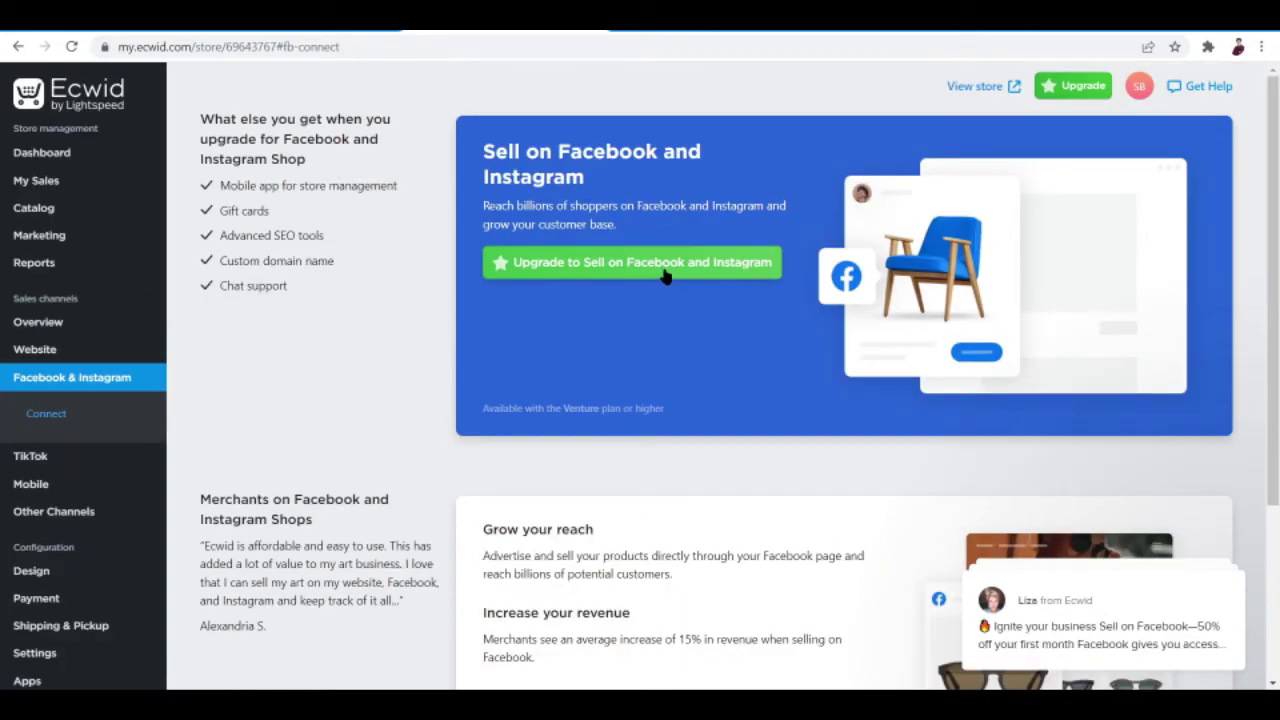
left_click(97, 456)
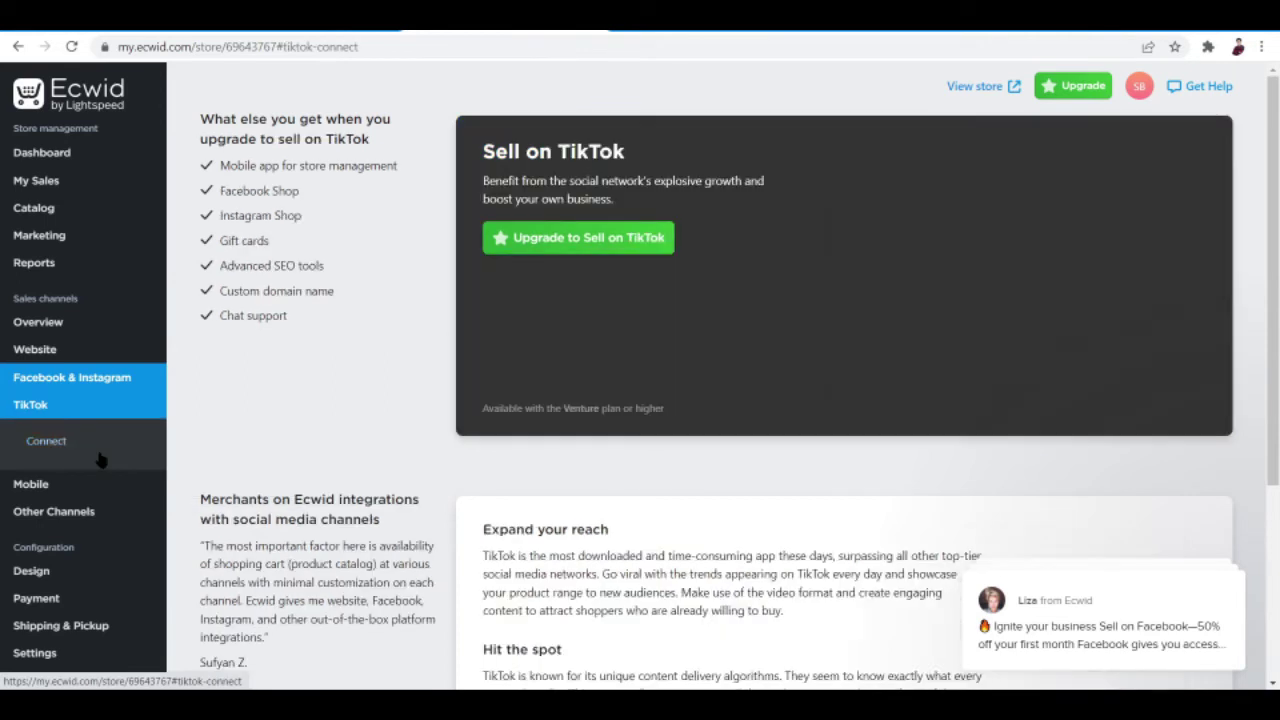
scroll(110, 598, "down", 1)
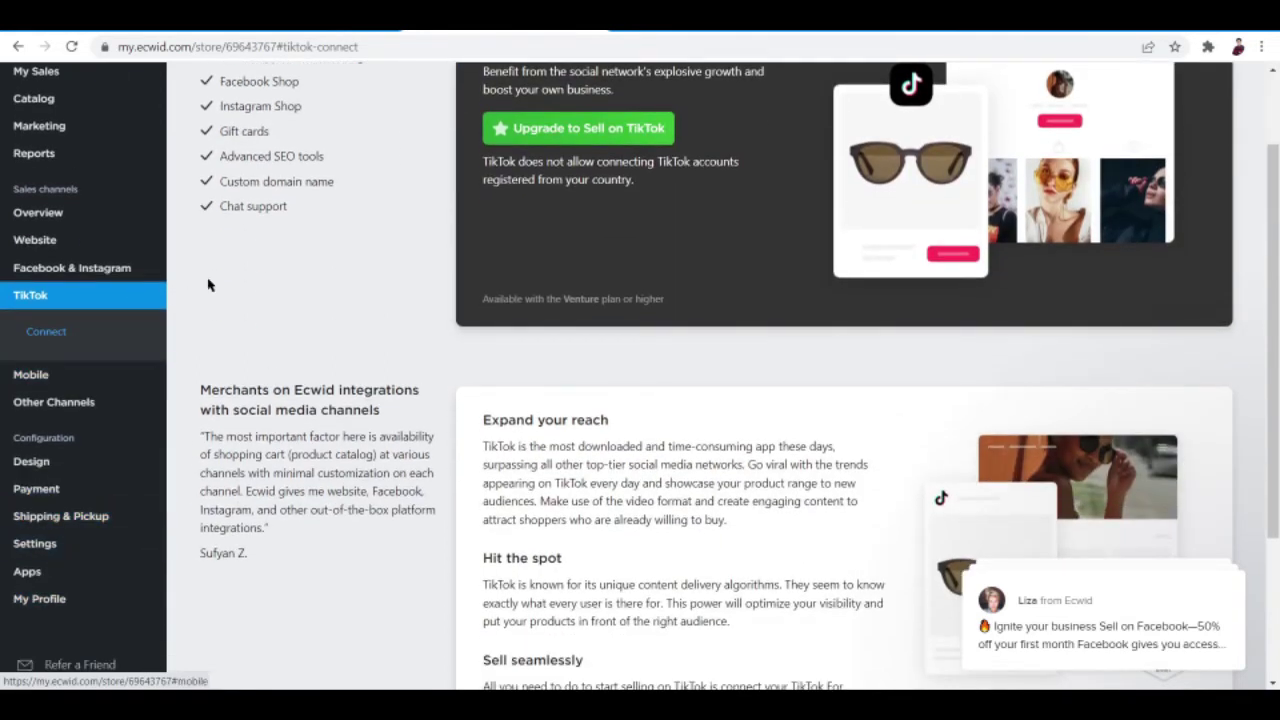
left_click(72, 379)
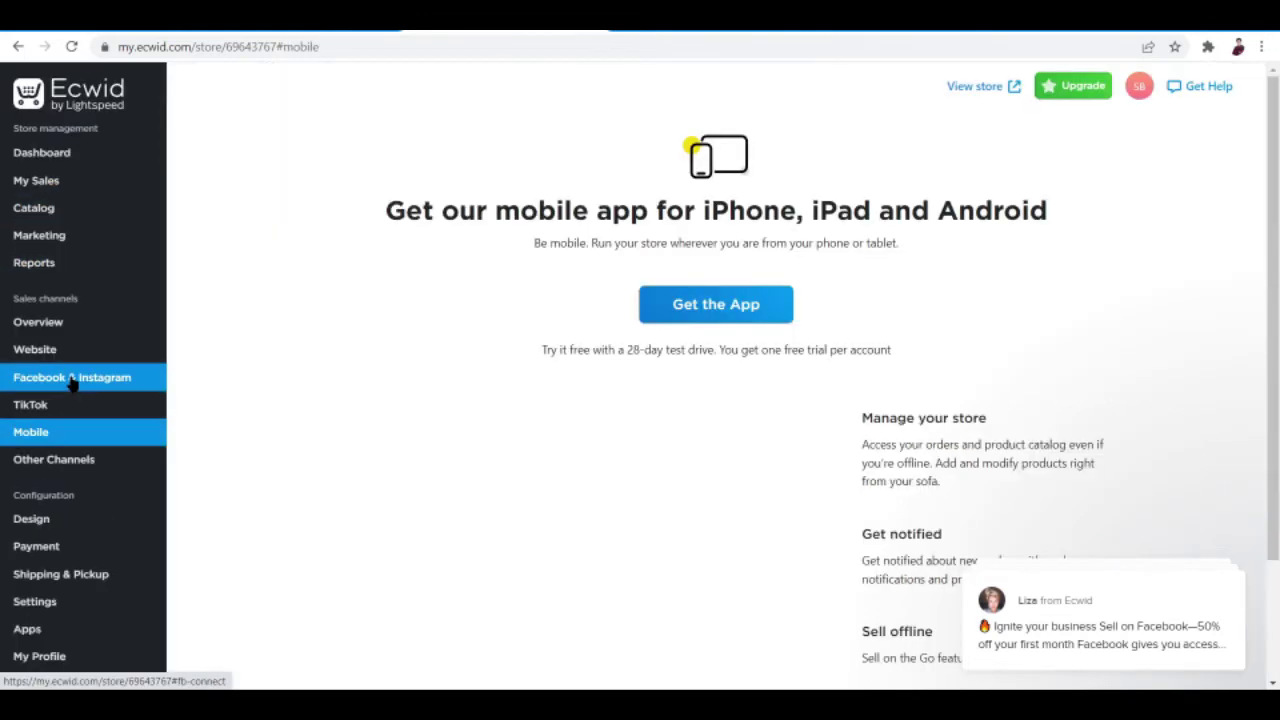
scroll(506, 271, "down", 1)
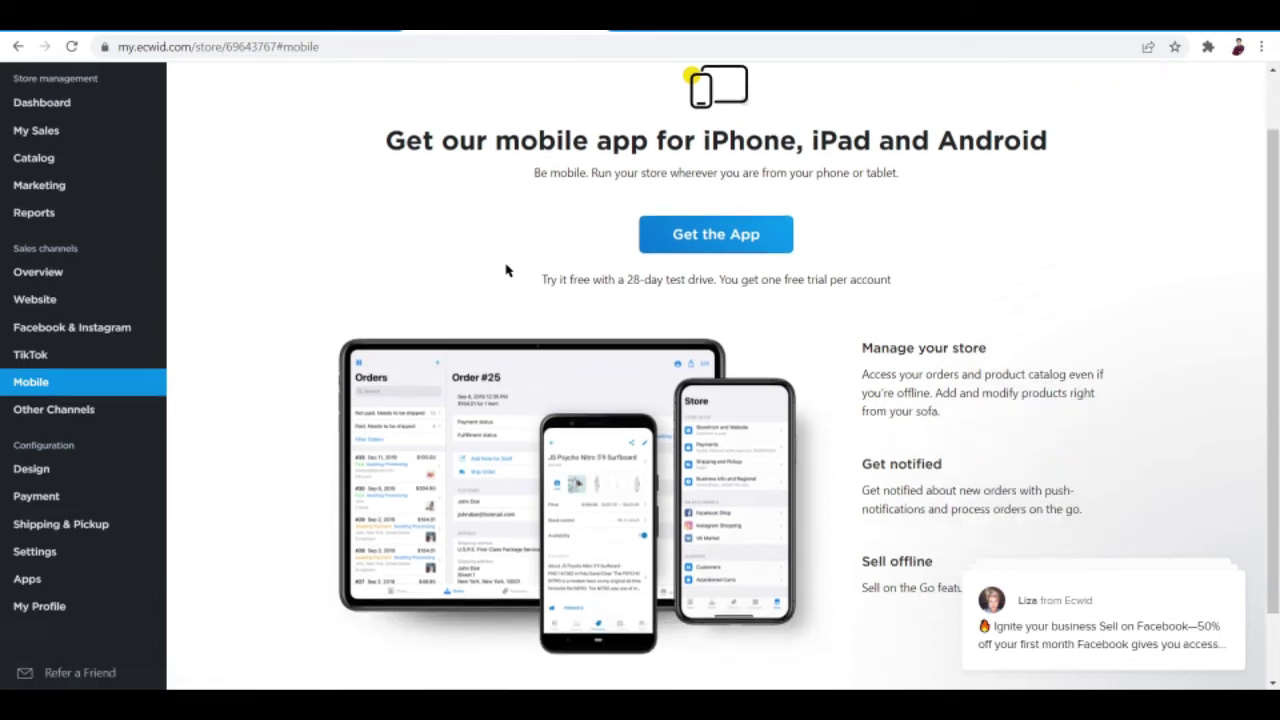
scroll(634, 234, "down", 1)
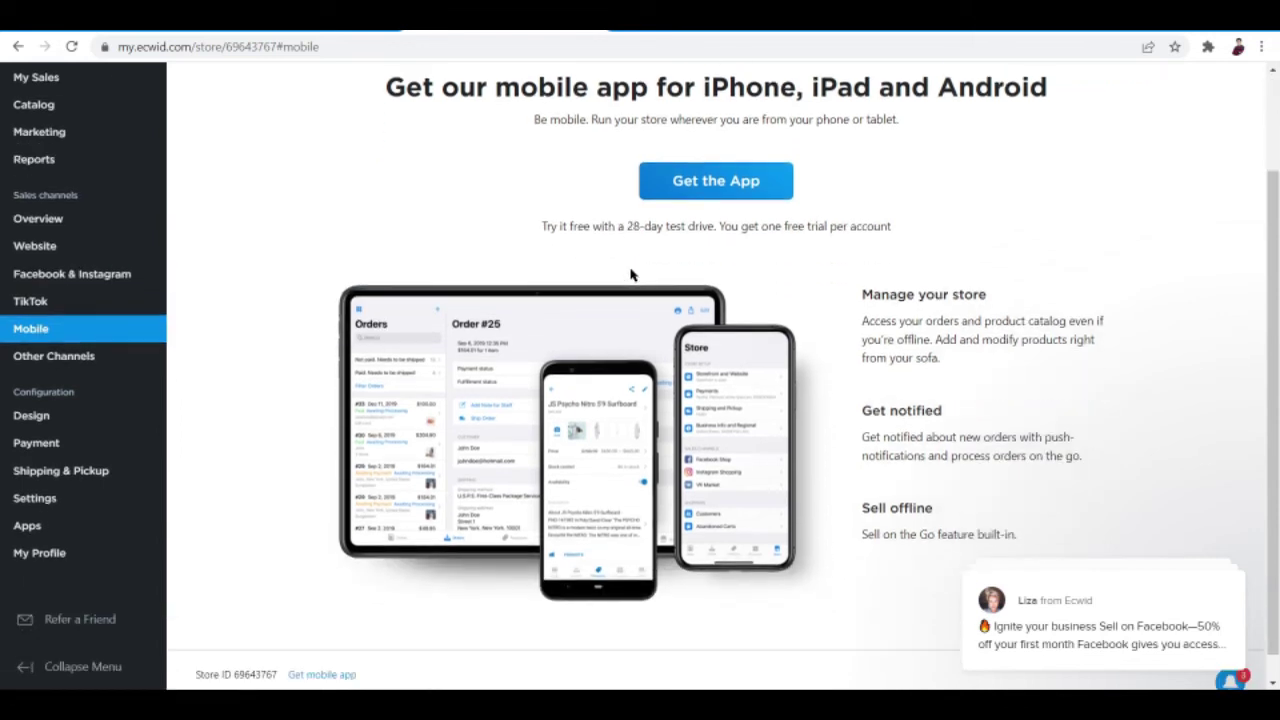
scroll(634, 277, "up", 2)
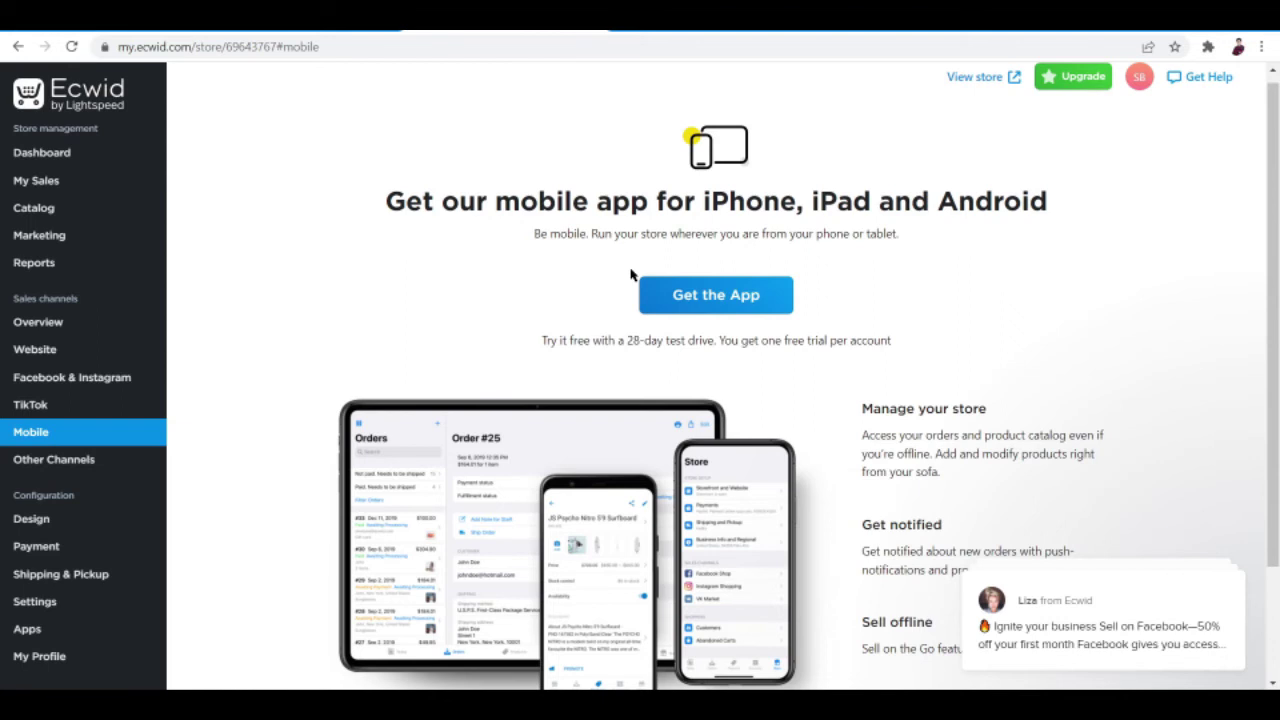
scroll(630, 274, "down", 2)
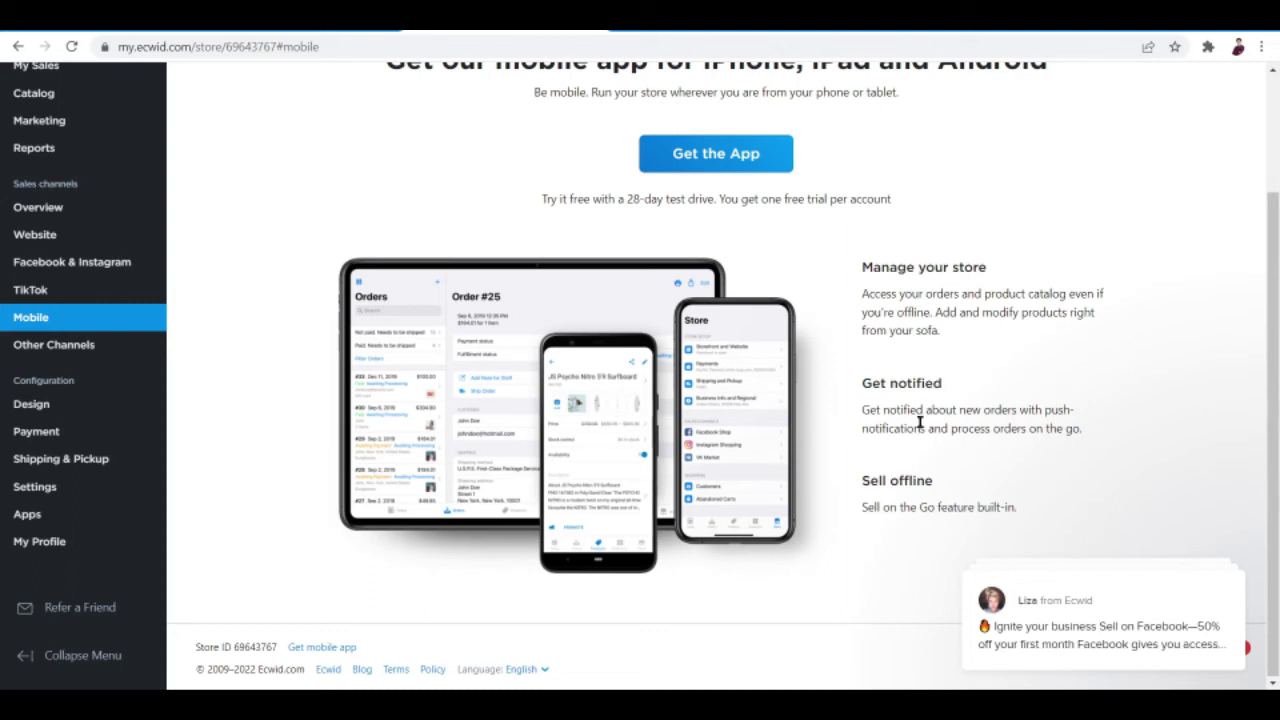
scroll(920, 422, "up", 1)
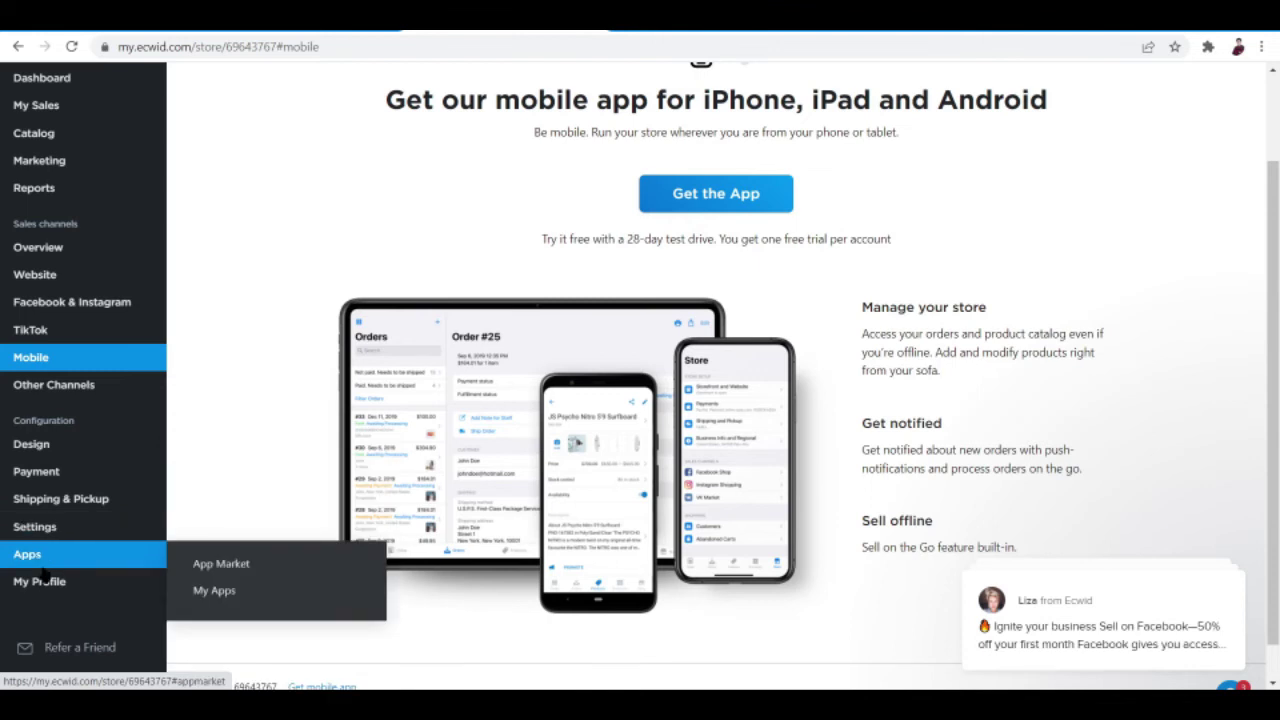
Step: Open Catalog > Products, start a new product and scroll its blank form with price Php 0.00
mouse_move(130, 174)
scroll(130, 174, "up", 2)
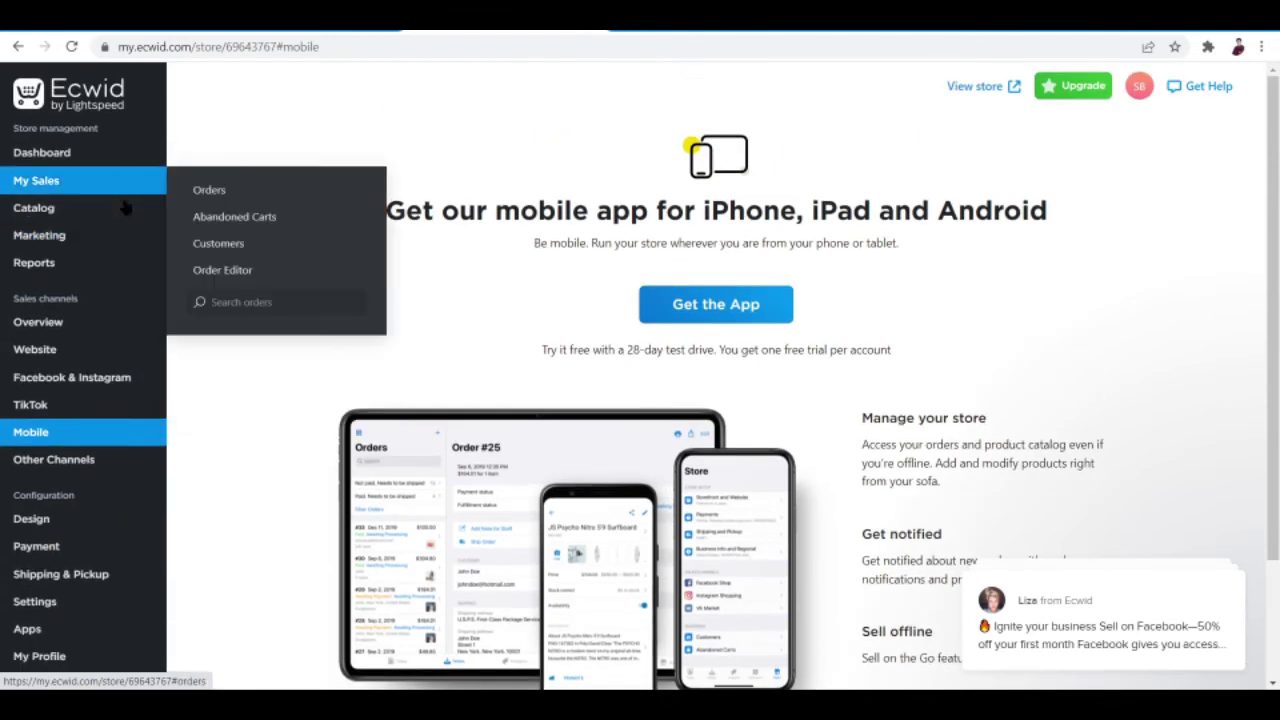
mouse_move(125, 207)
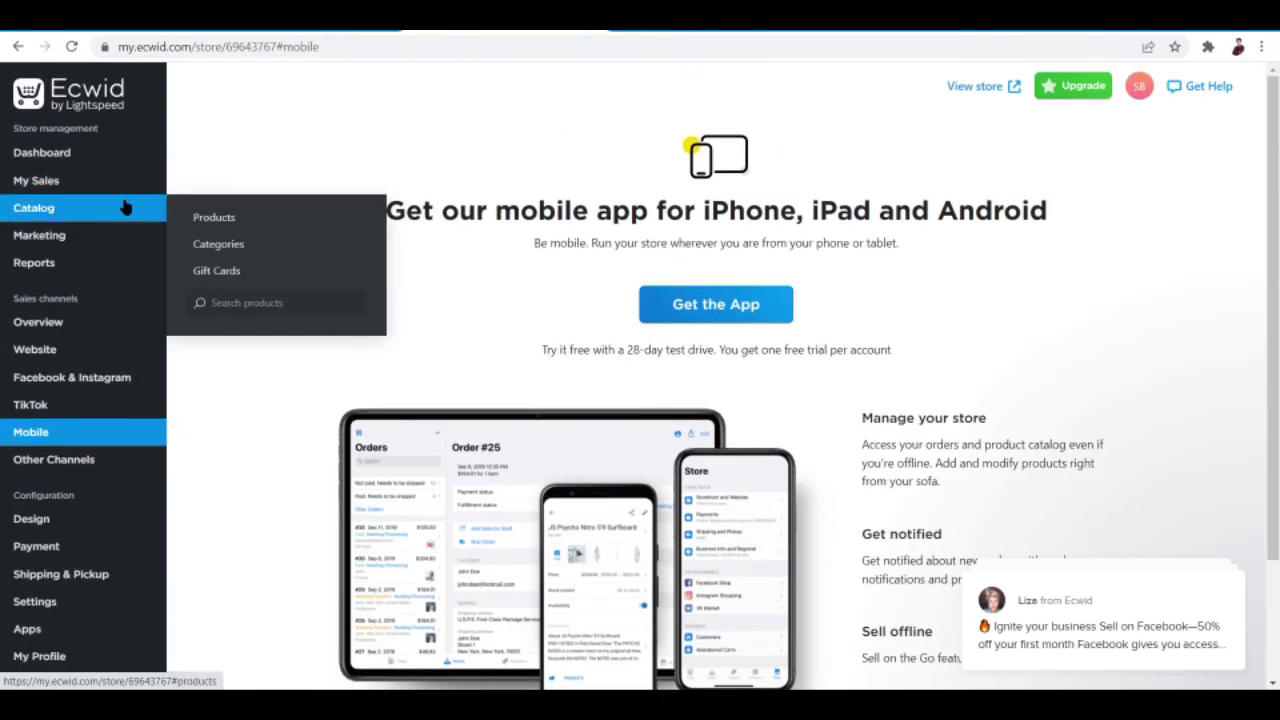
left_click(213, 218)
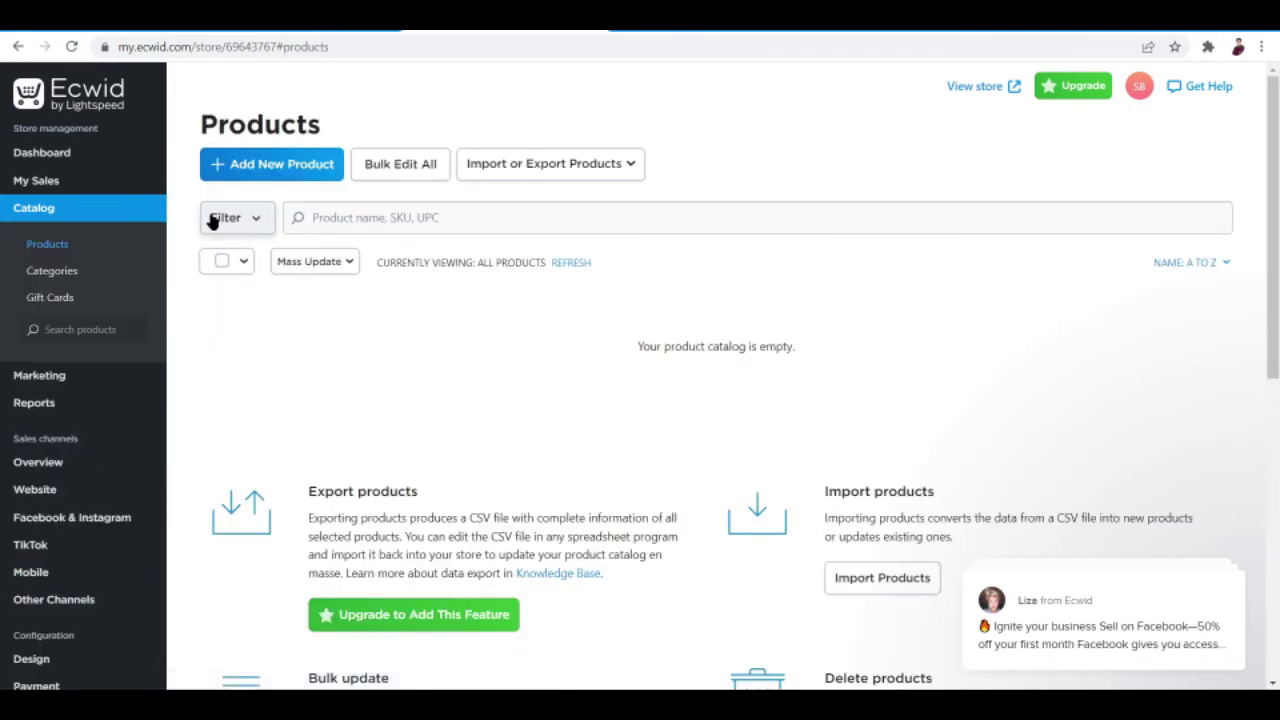
left_click(311, 170)
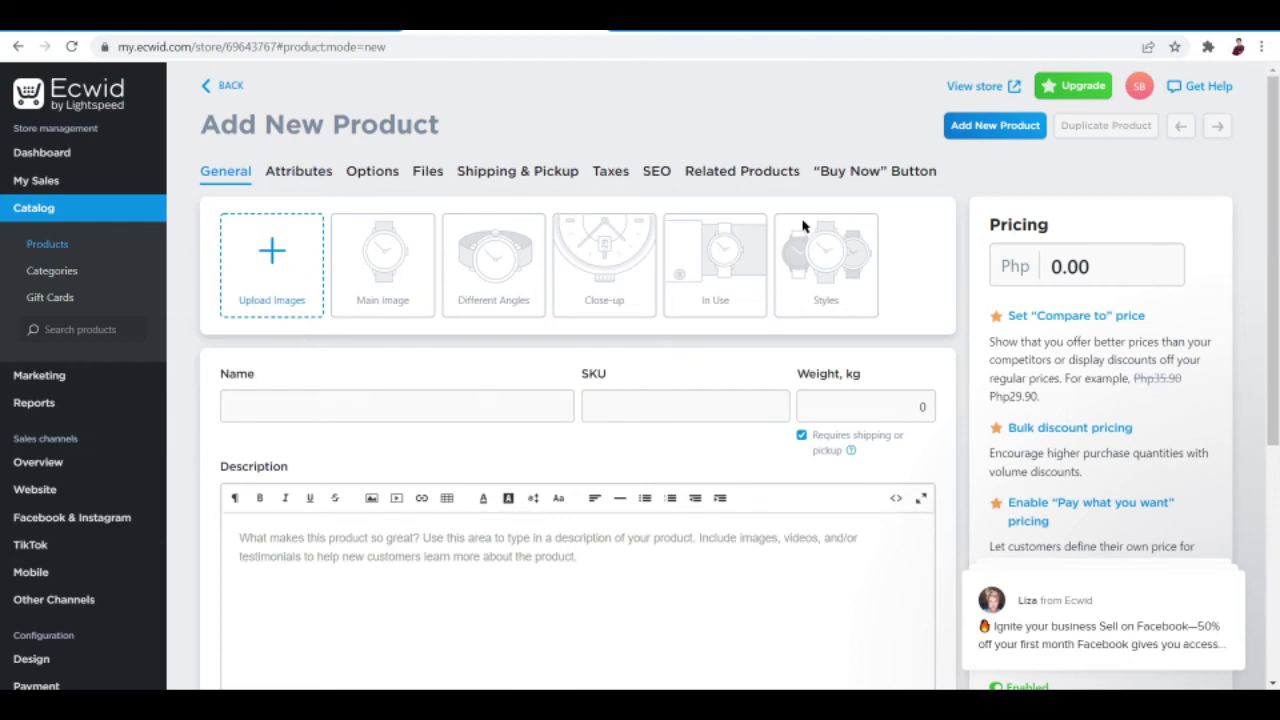
scroll(250, 472, "down", 2)
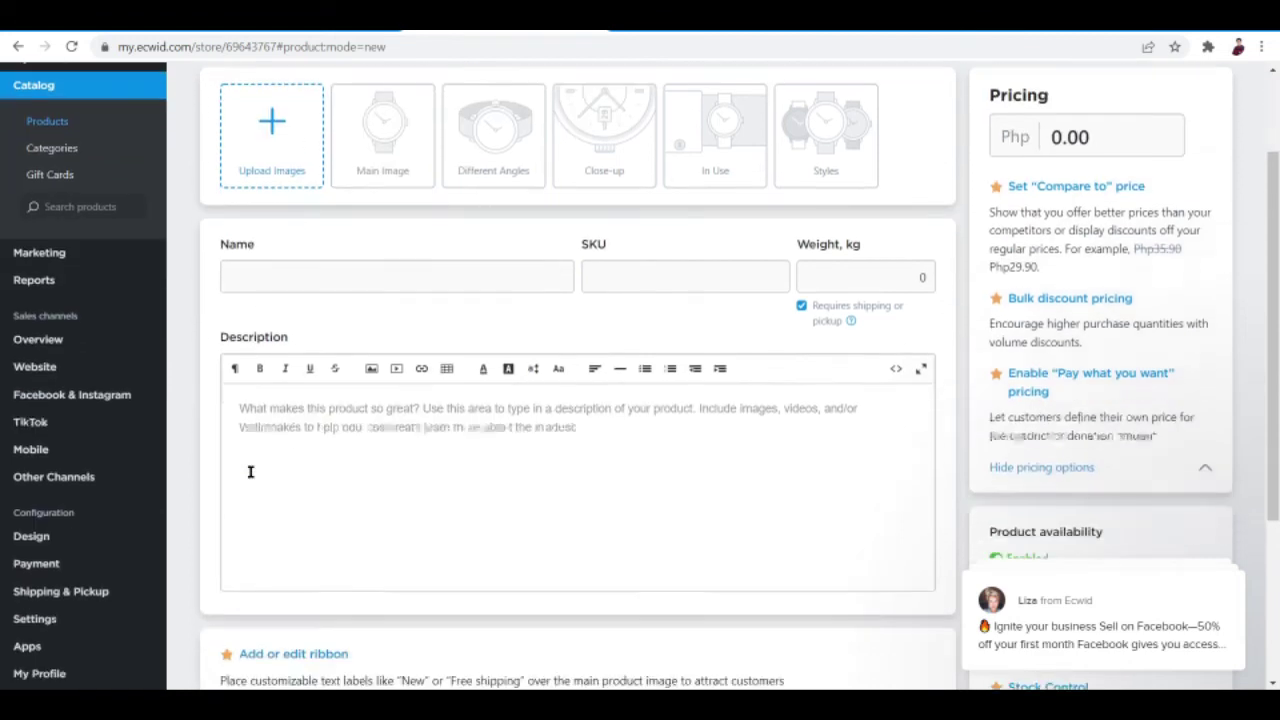
scroll(251, 474, "down", 2)
scroll(251, 468, "up", 4)
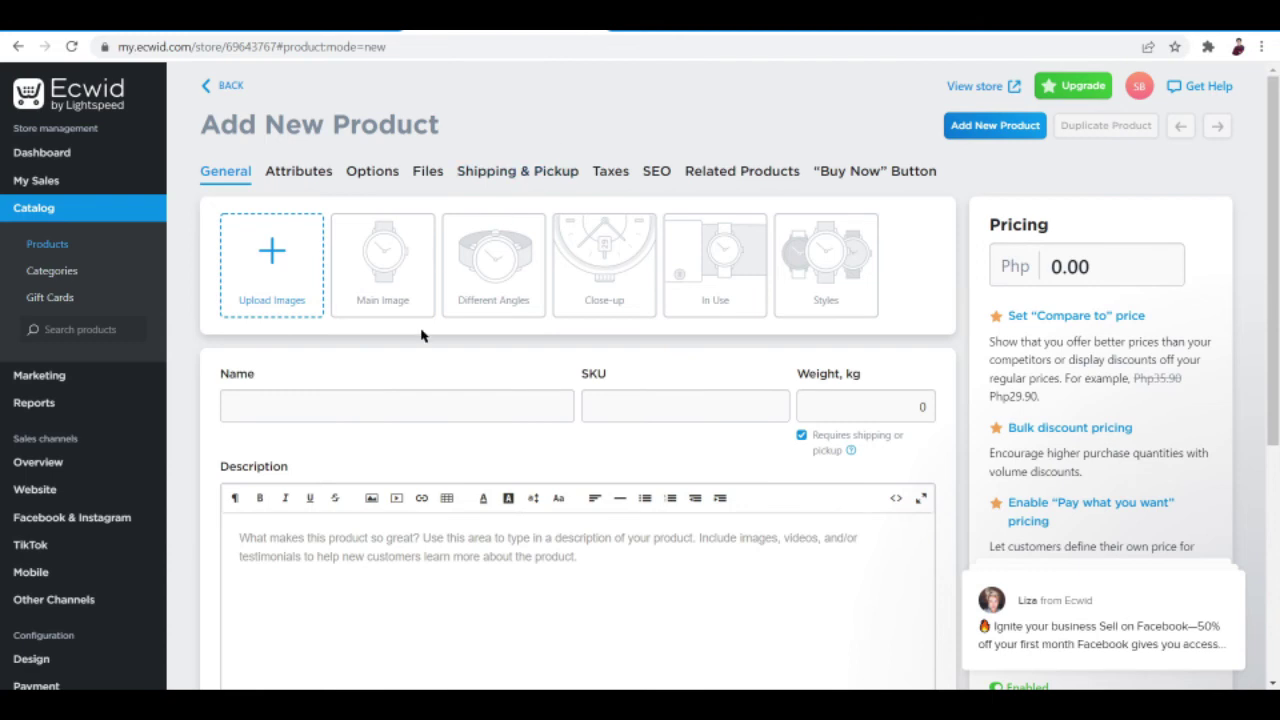
scroll(689, 473, "down", 1)
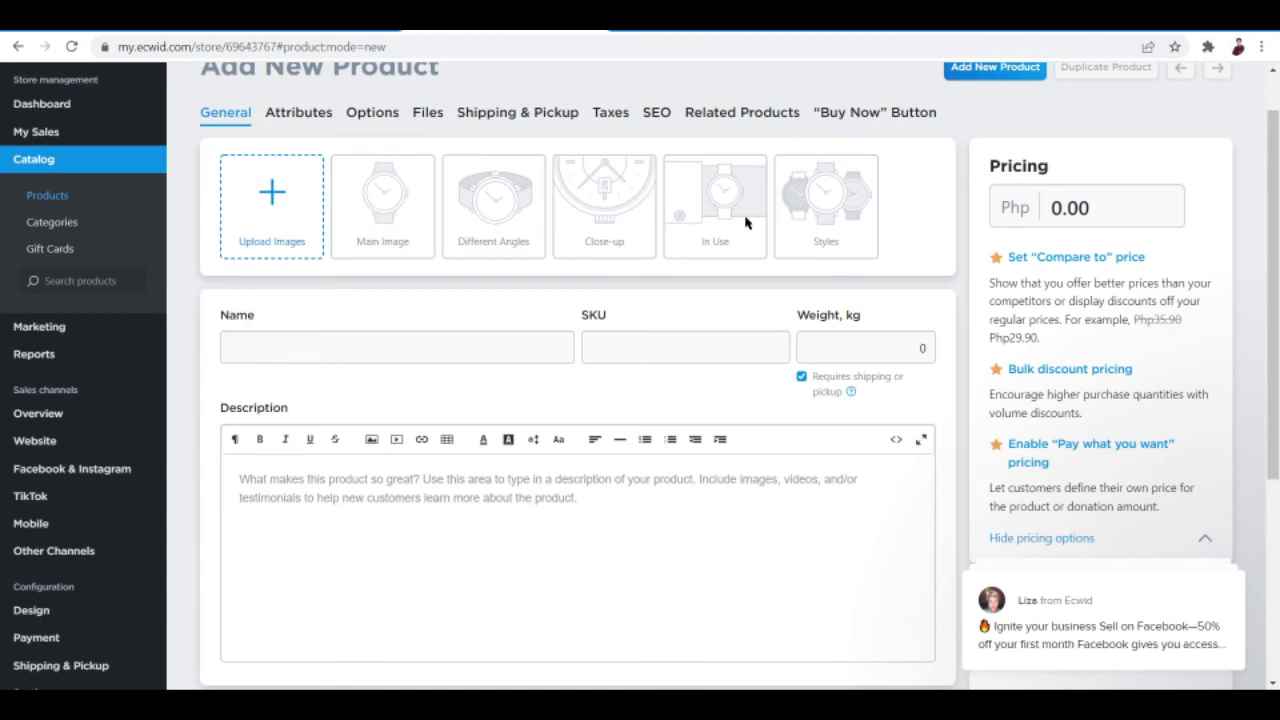
scroll(654, 565, "down", 5)
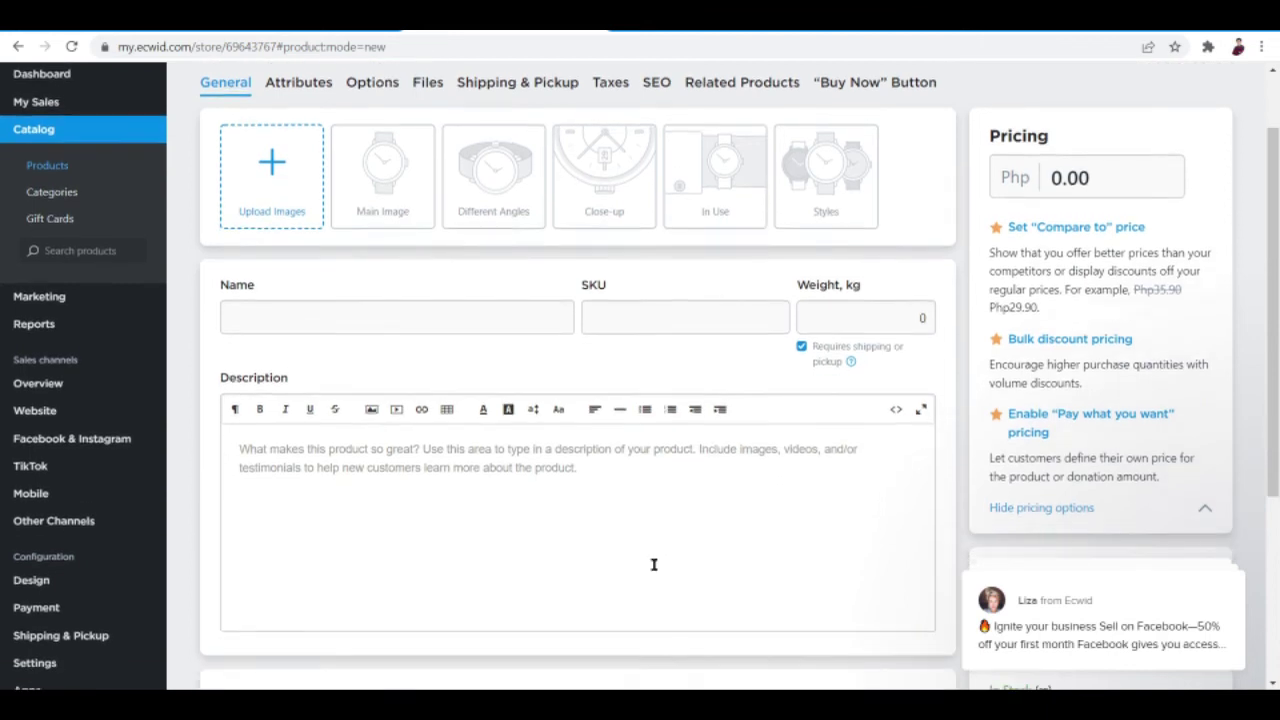
scroll(654, 570, "up", 6)
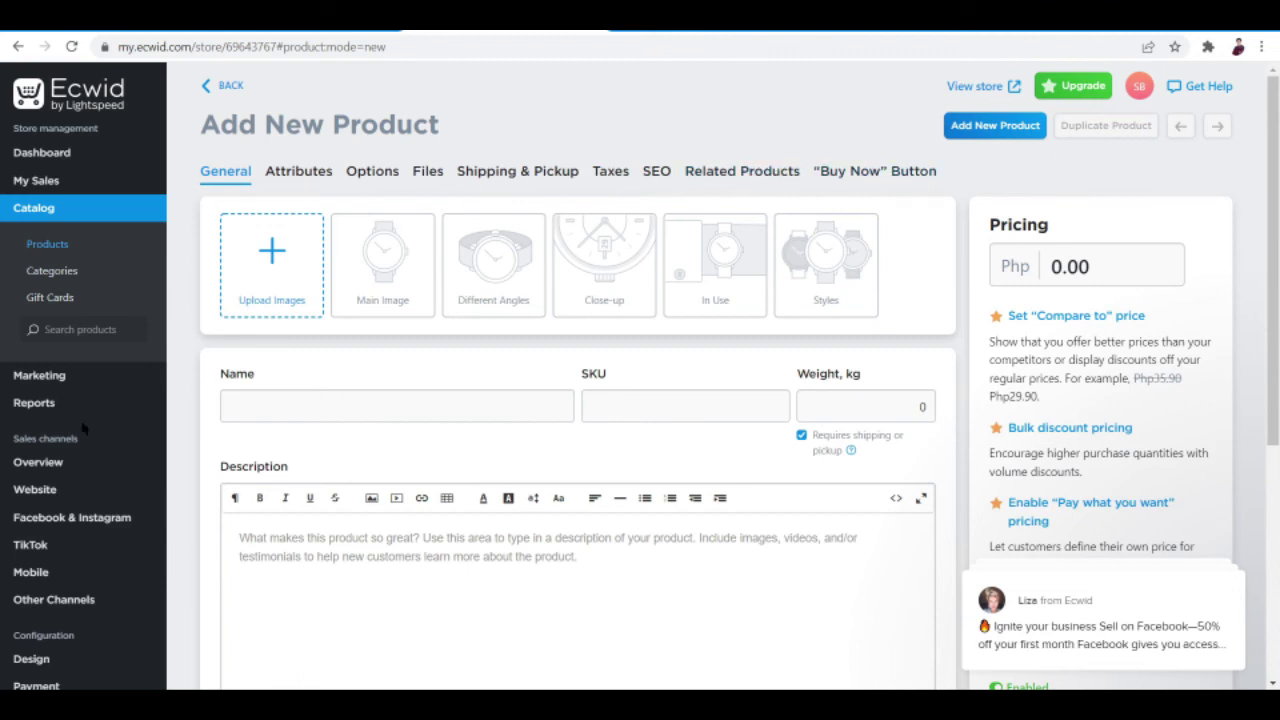
Step: Discard the unsaved product, return to the Dashboard and review its 17% complete launch checklist
left_click(64, 152)
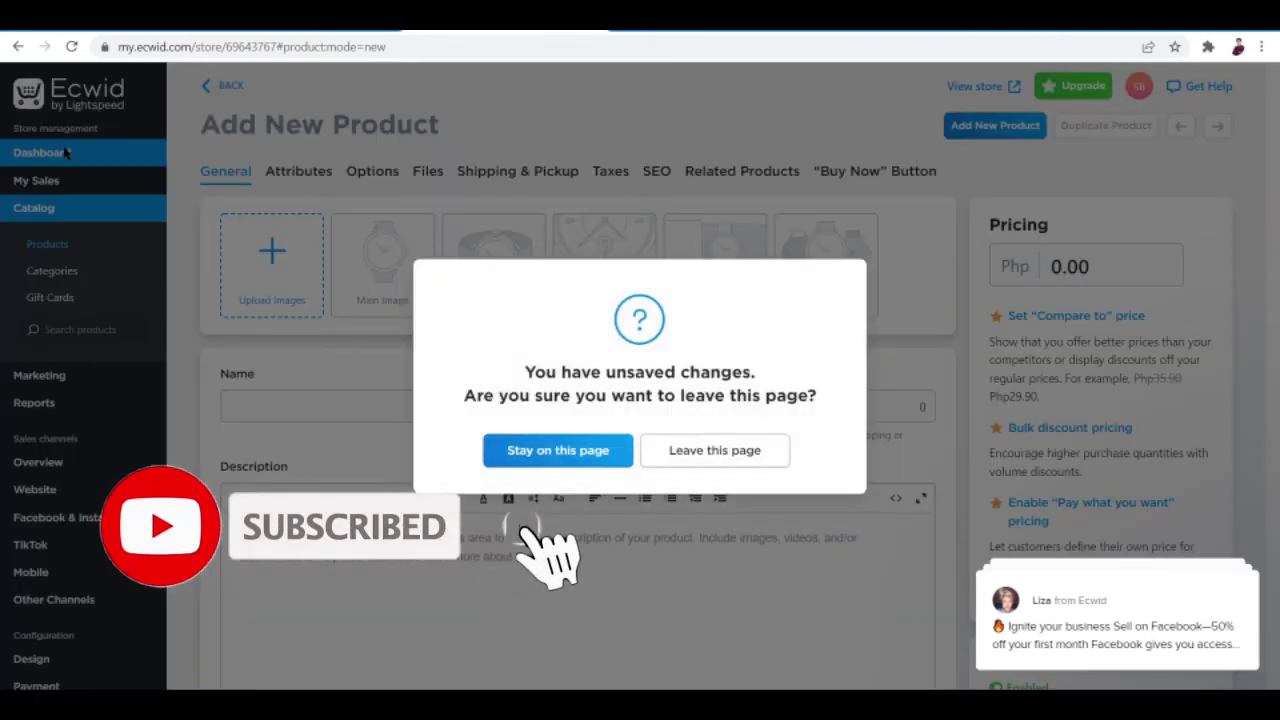
left_click(728, 451)
scroll(606, 514, "down", 1)
scroll(491, 530, "down", 6)
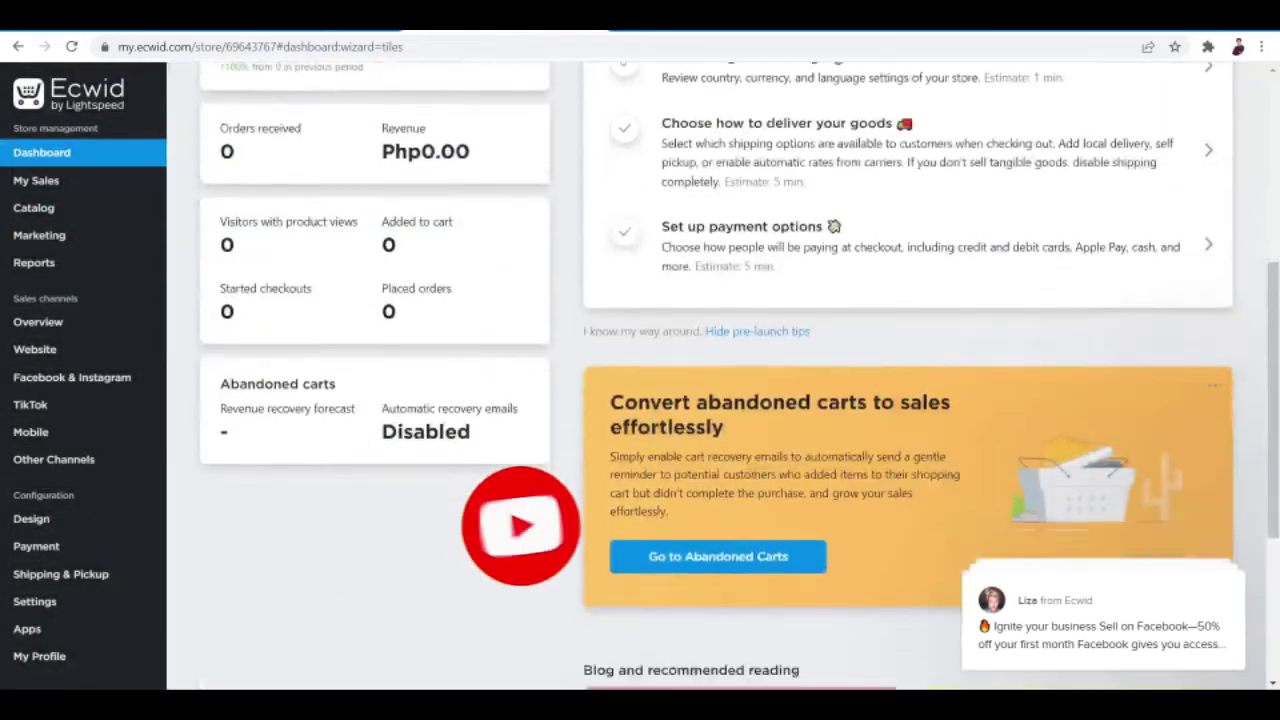
scroll(491, 530, "up", 3)
scroll(491, 530, "up", 5)
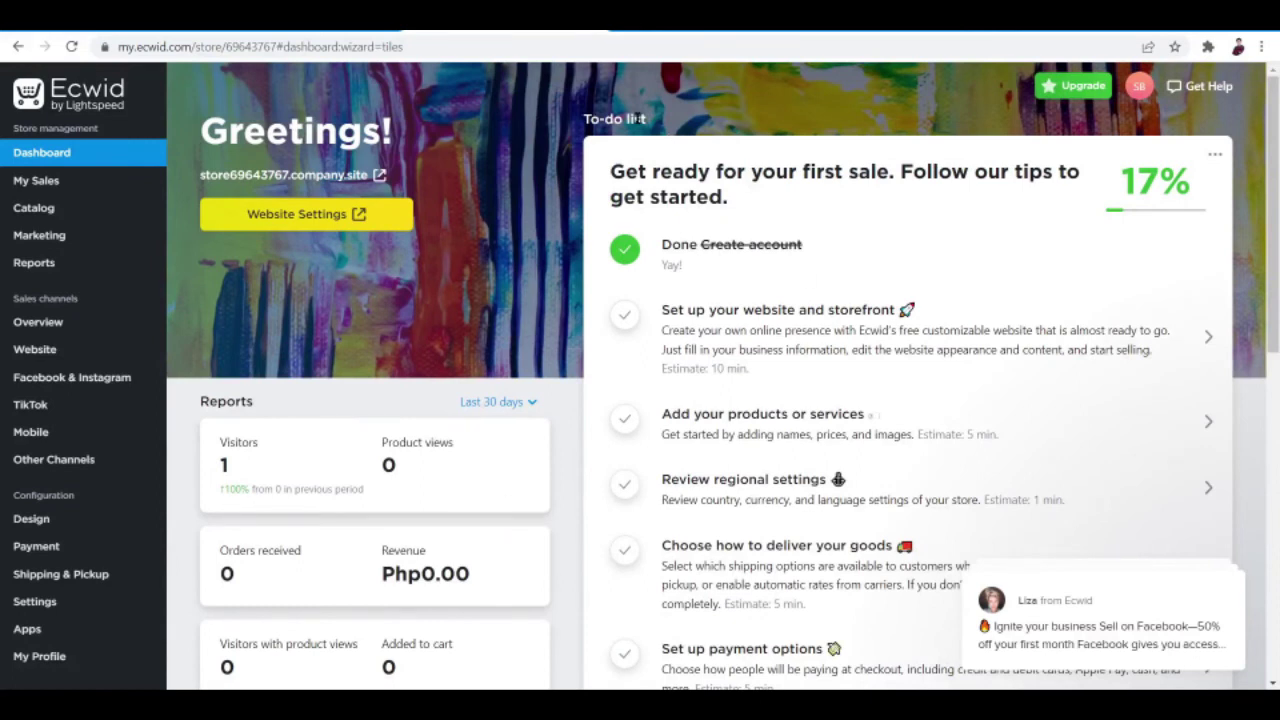
scroll(850, 295, "down", 3)
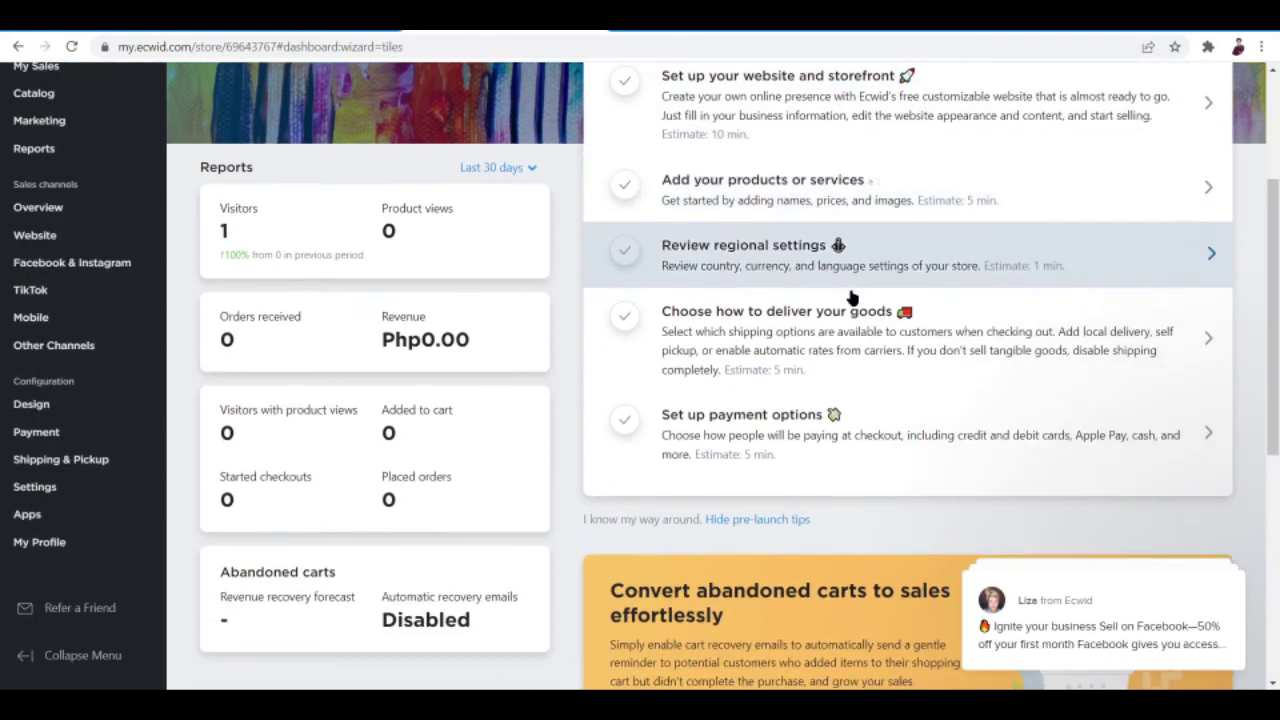
scroll(850, 297, "up", 3)
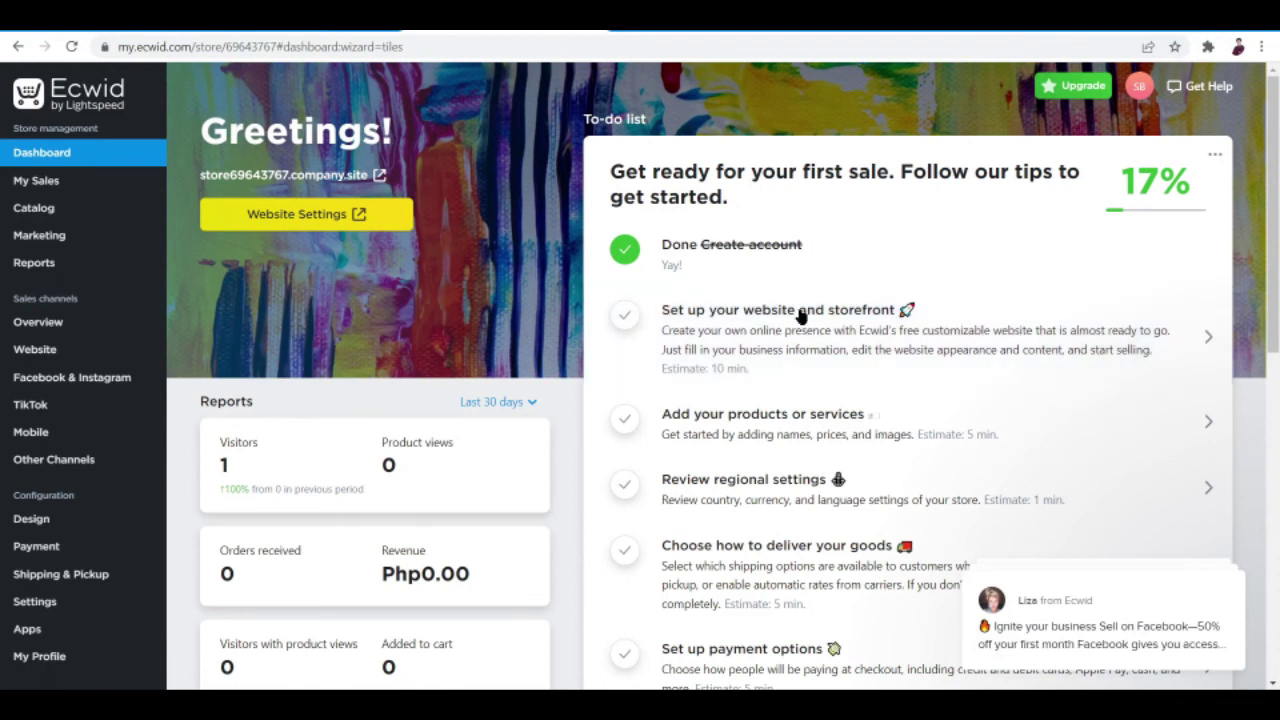
scroll(800, 318, "down", 1)
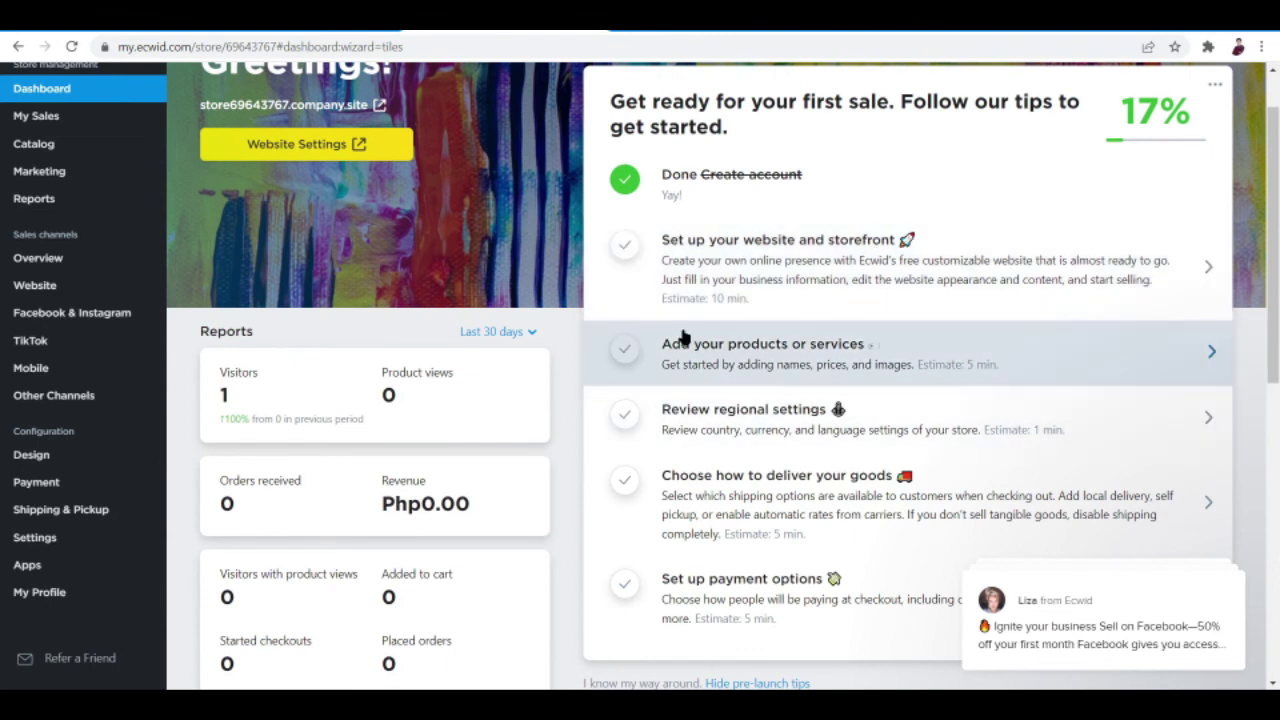
scroll(740, 338, "down", 1)
scroll(740, 338, "down", 1)
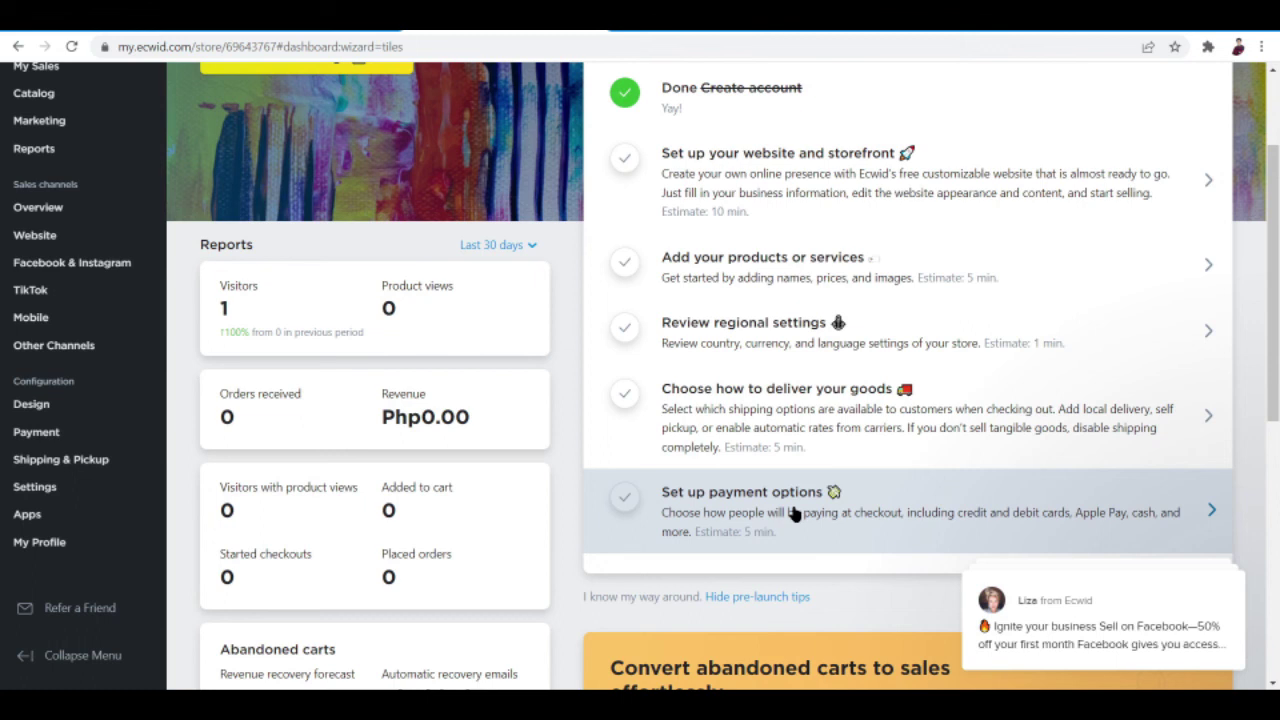
left_click_drag(1268, 246, 1270, 186)
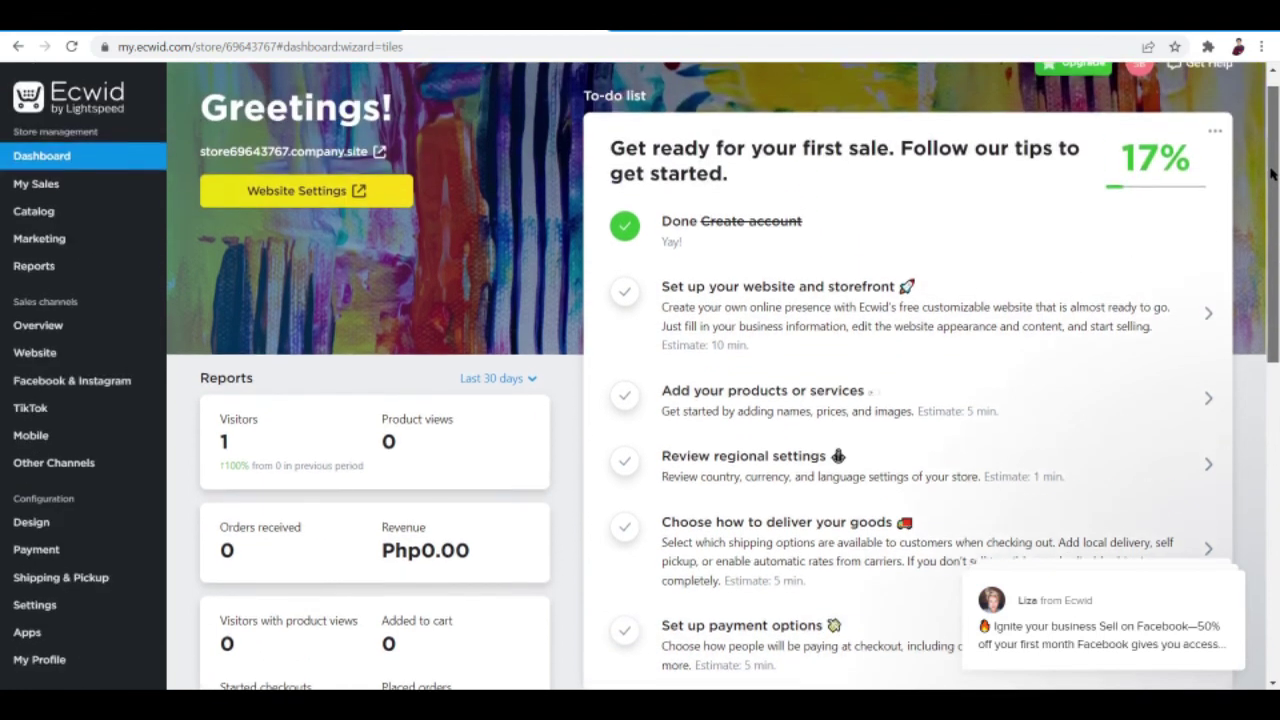